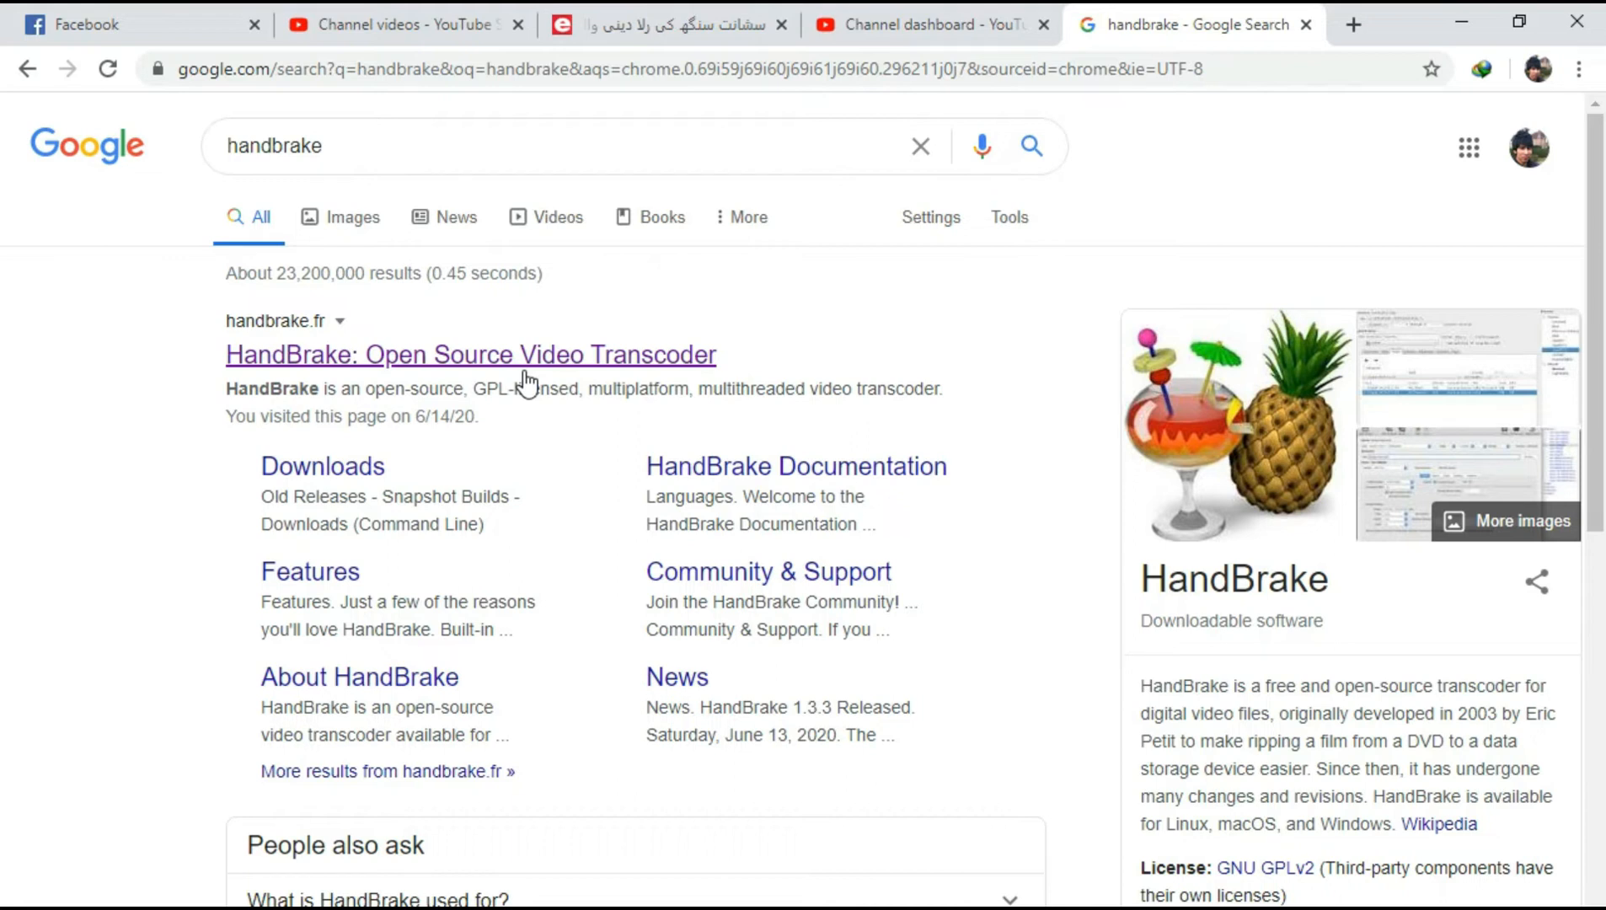
- Open the official HandBrake site from the search results and download the installer HandBrake-1.3.3-x86_64-Win_GUI.exe
{"action": "left_click", "coordinate": [524, 371]}
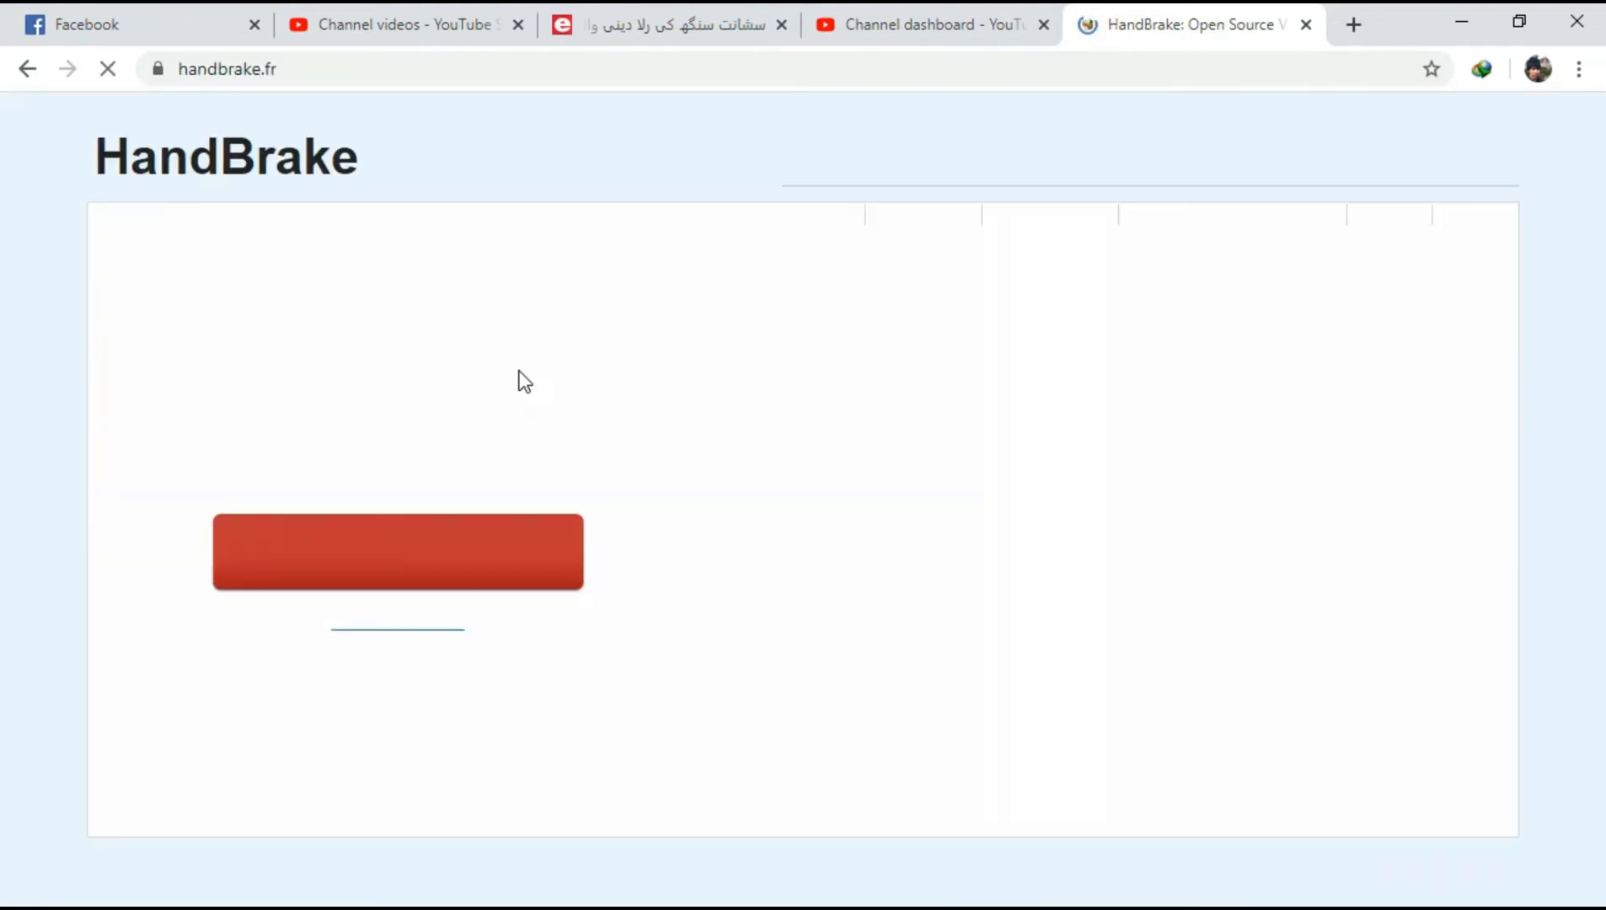
{"action": "left_click", "coordinate": [509, 585]}
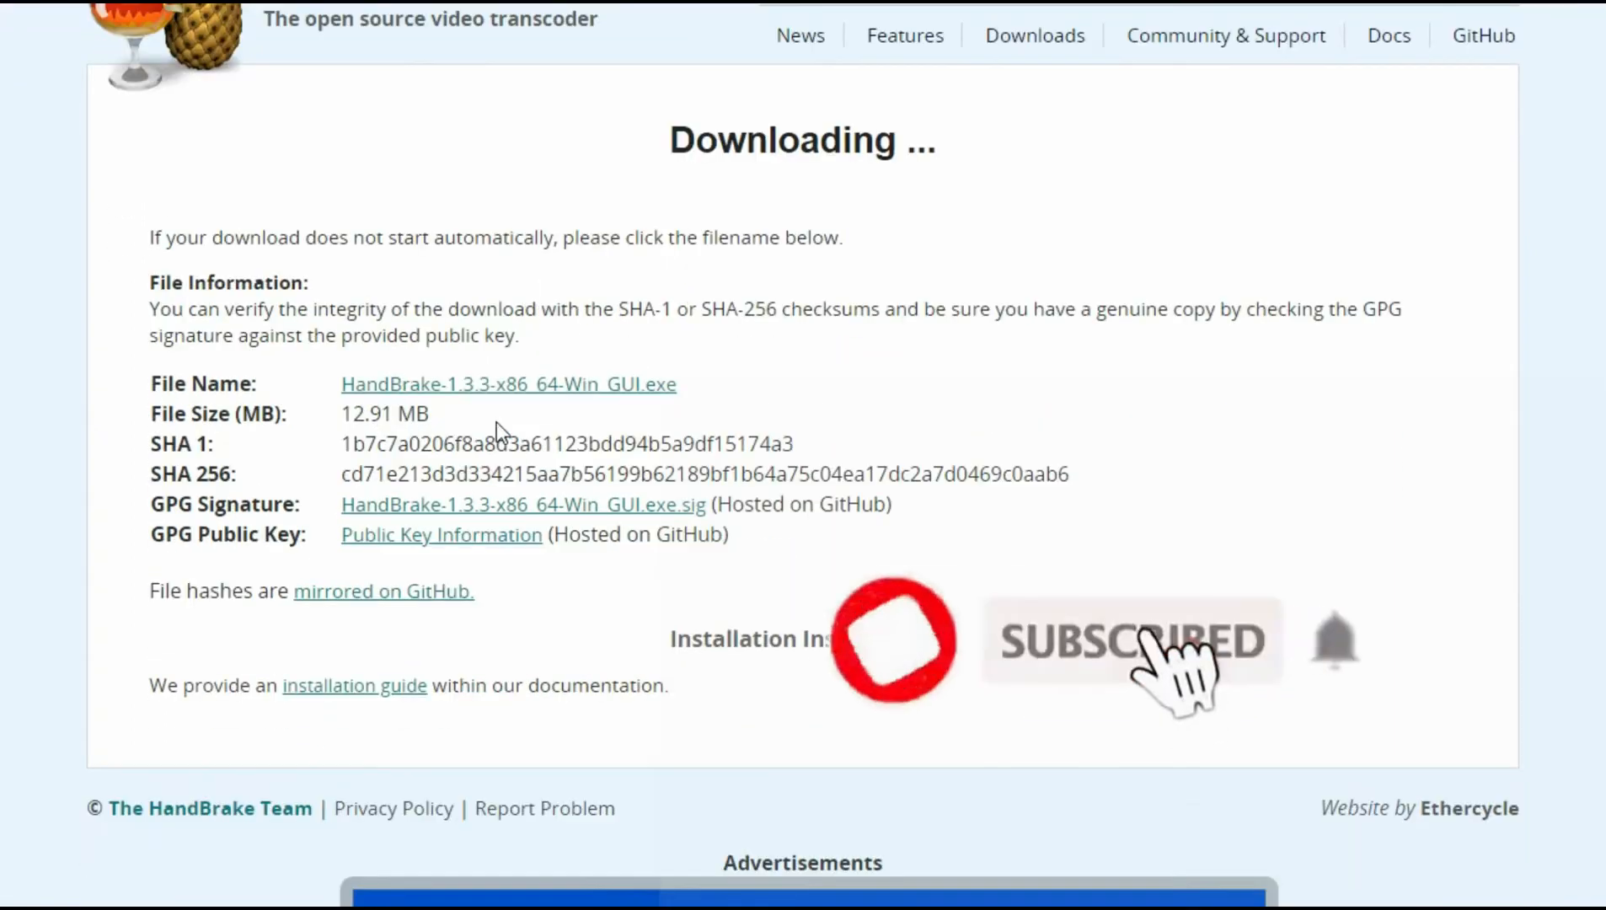
{"action": "left_click", "coordinate": [427, 384]}
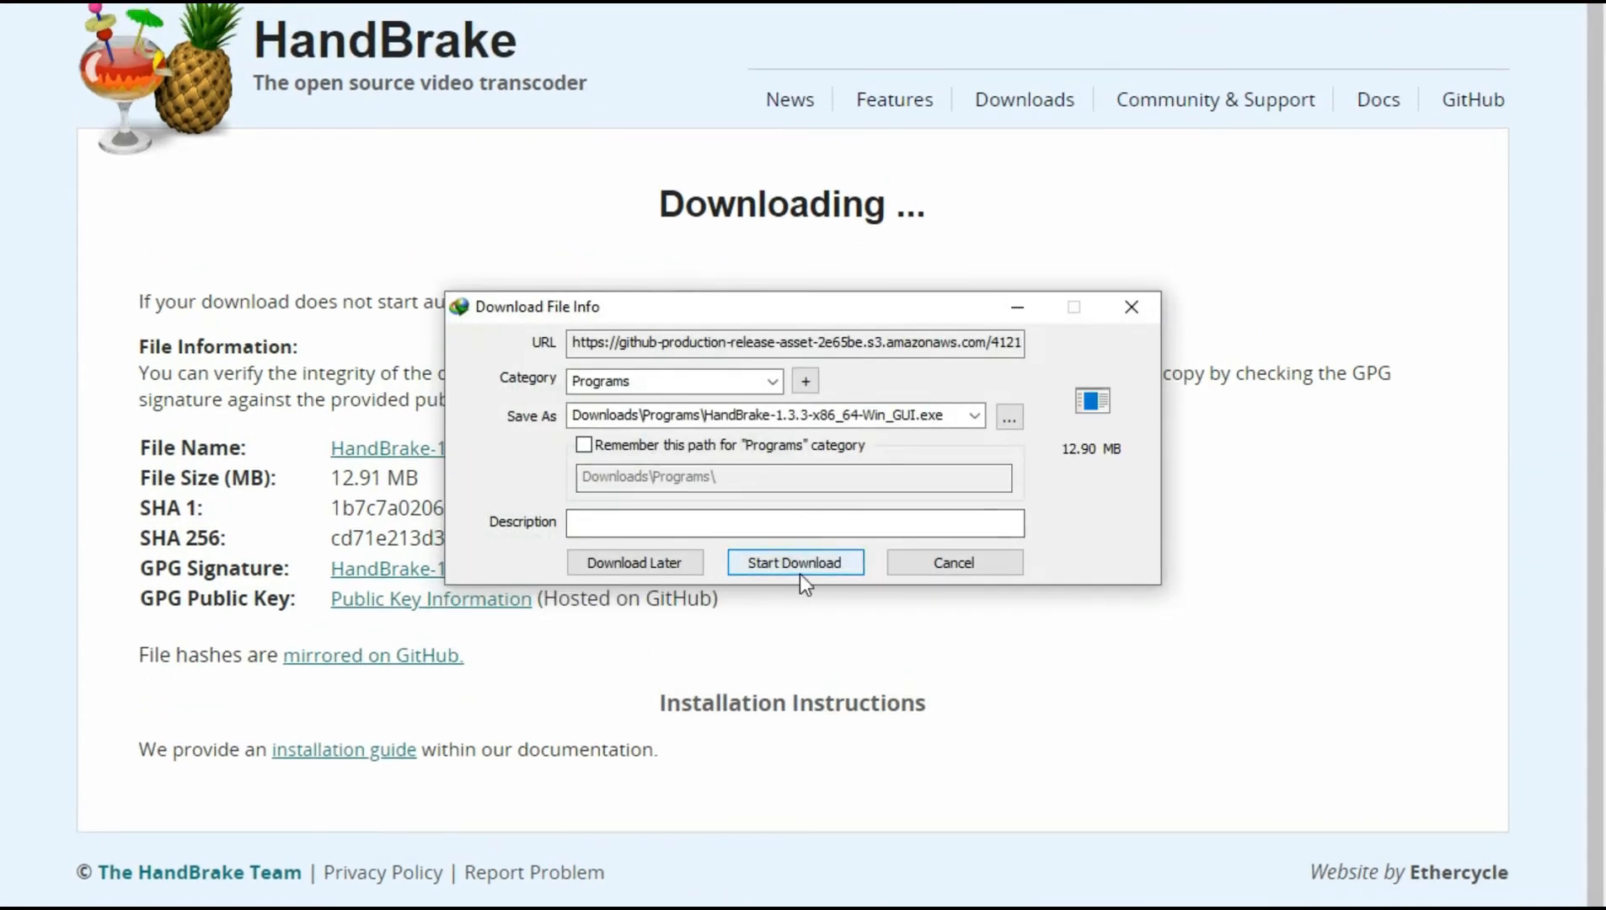
{"action": "left_click", "coordinate": [800, 571]}
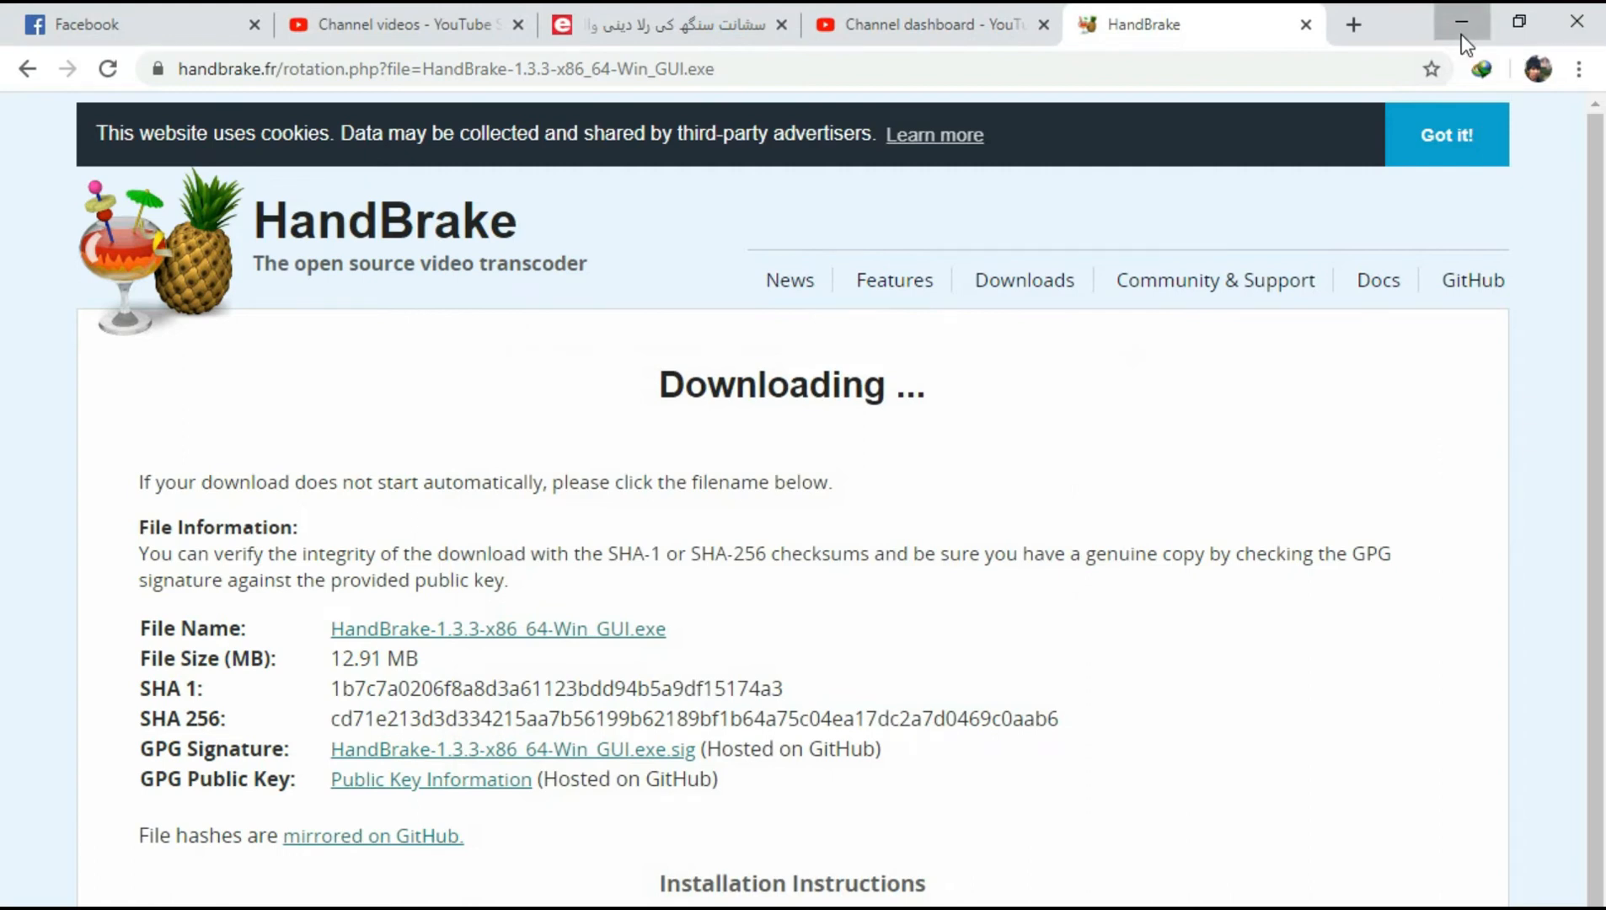
- Minimize the browser and launch HandBrake from the desktop
{"action": "left_click", "coordinate": [1460, 34]}
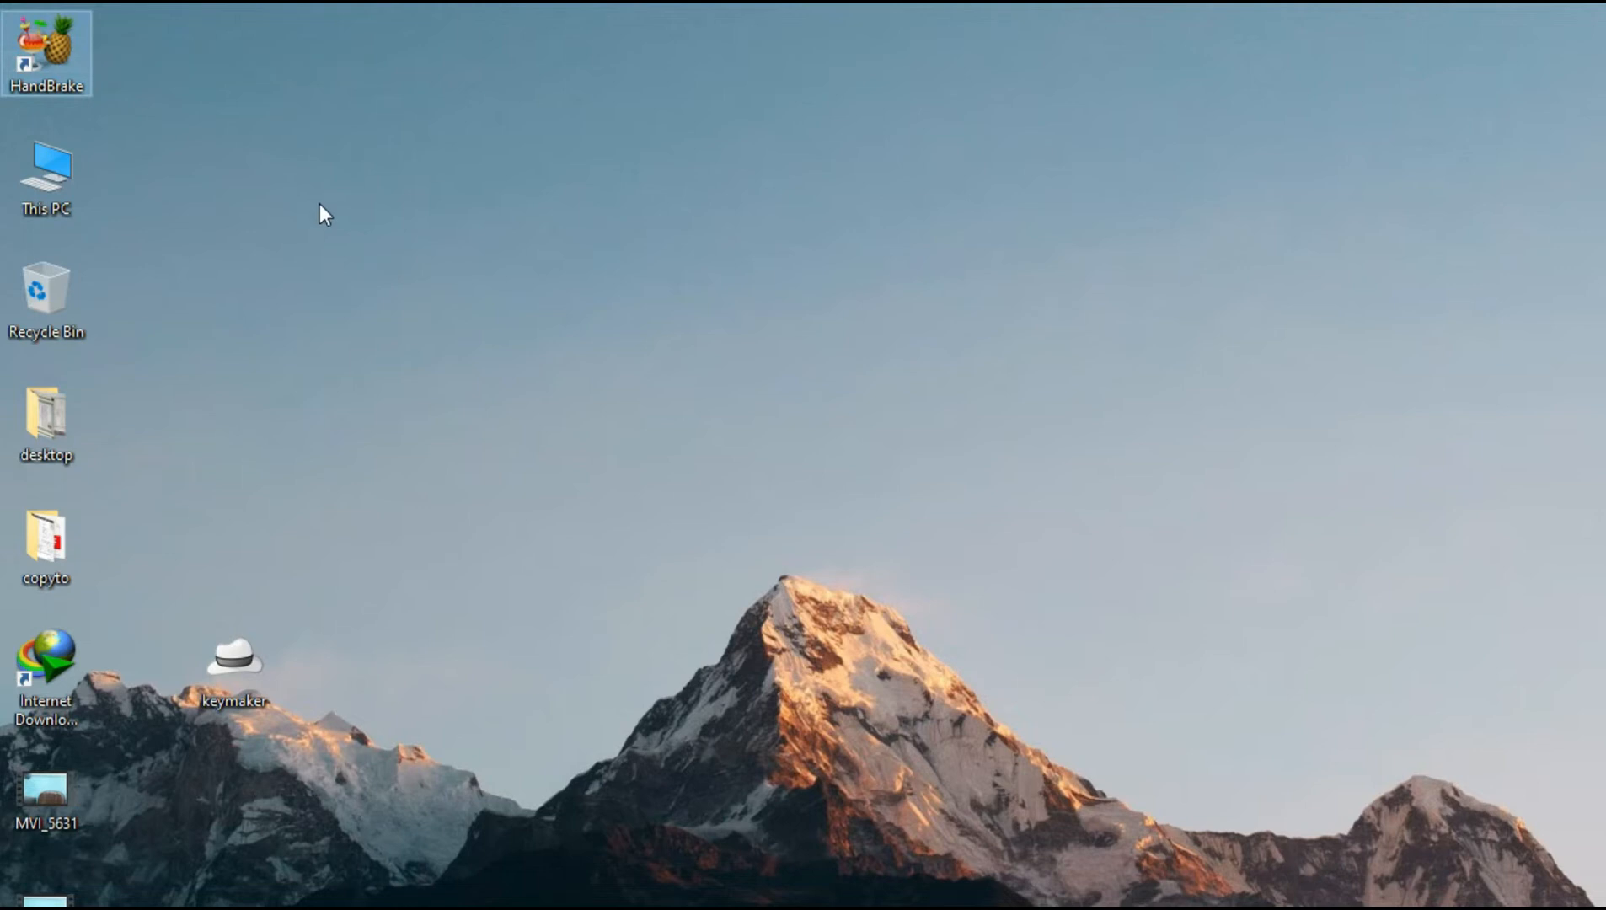
{"action": "double_click", "coordinate": [70, 41]}
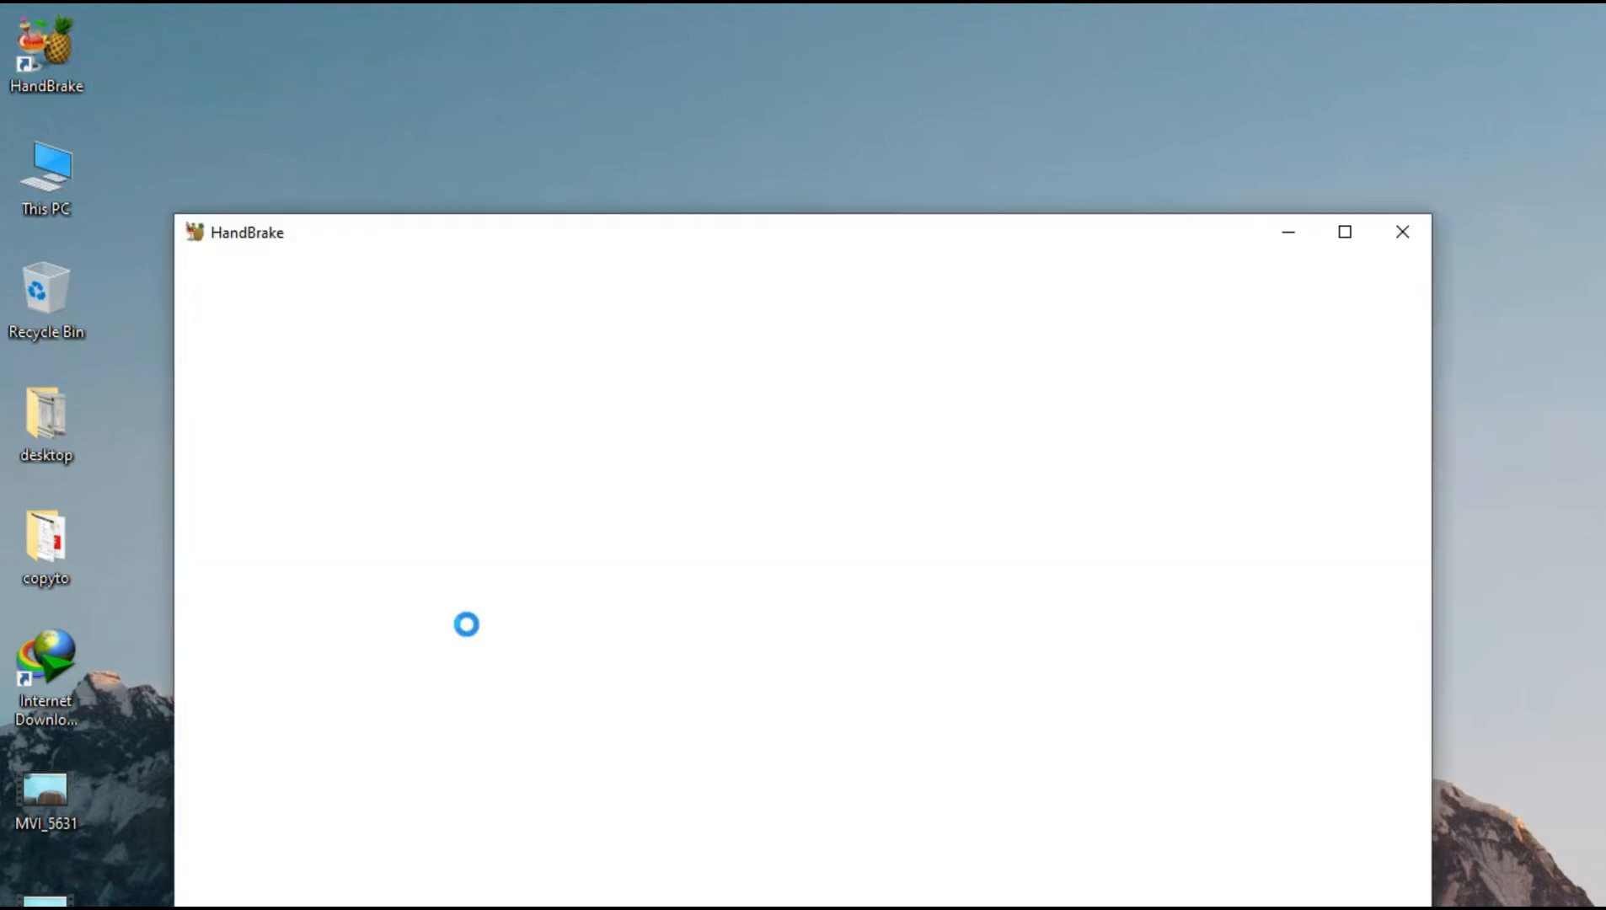
{"action": "left_click", "coordinate": [925, 723]}
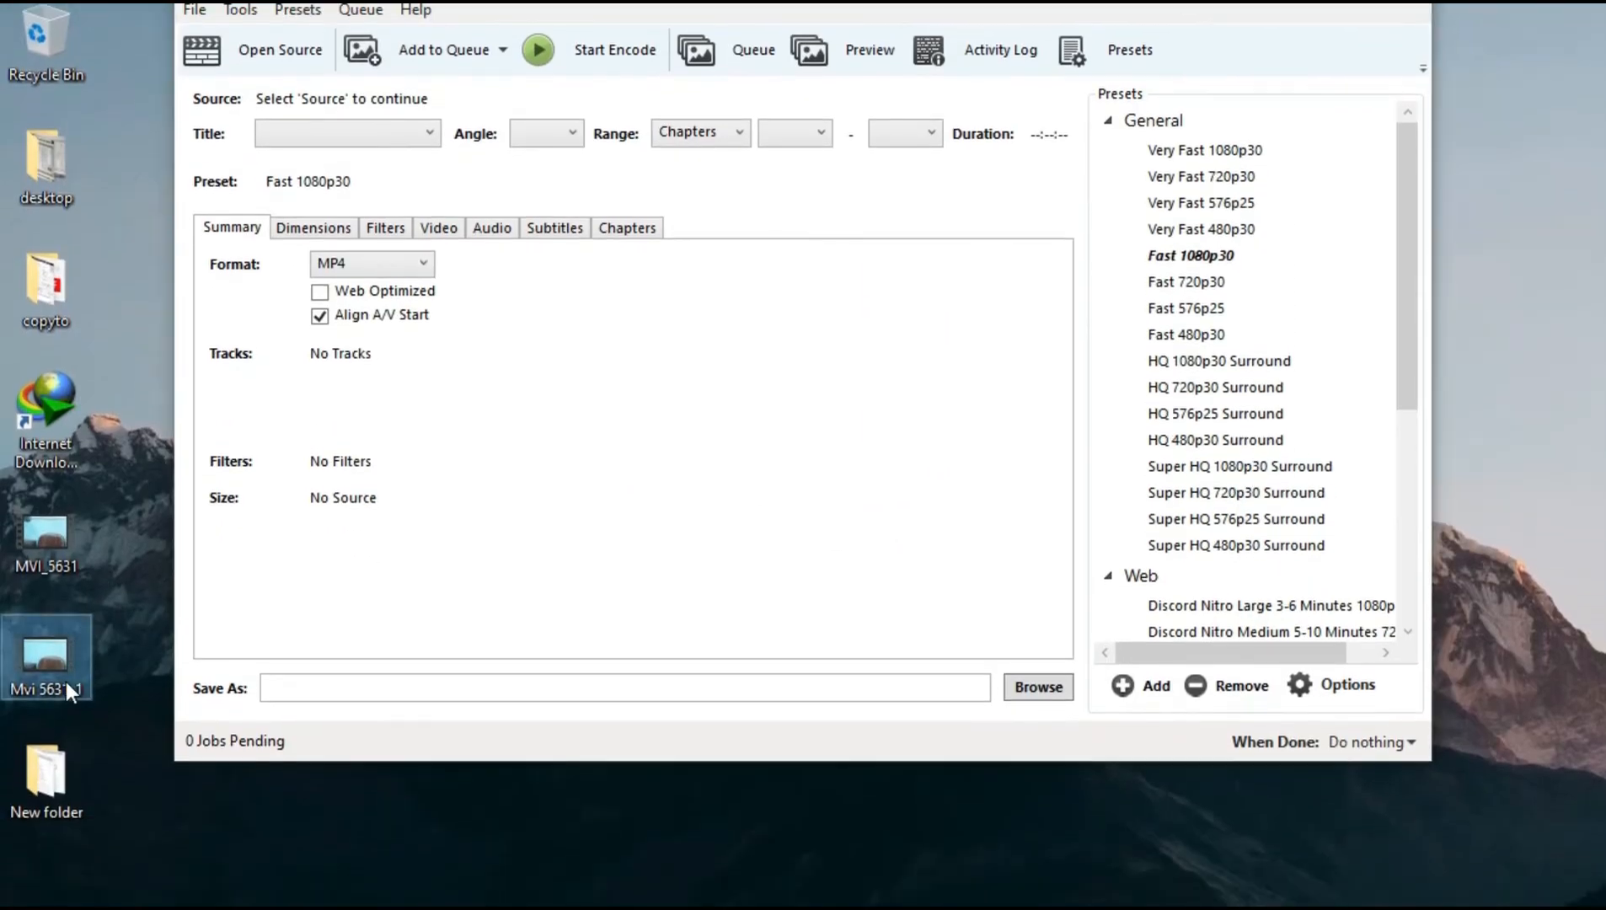
- Examine the file properties of Mvi 5631-1 and MVI_5631 on the desktop to compare their sizes
{"action": "right_click", "coordinate": [65, 889]}
{"action": "left_click", "coordinate": [127, 661]}
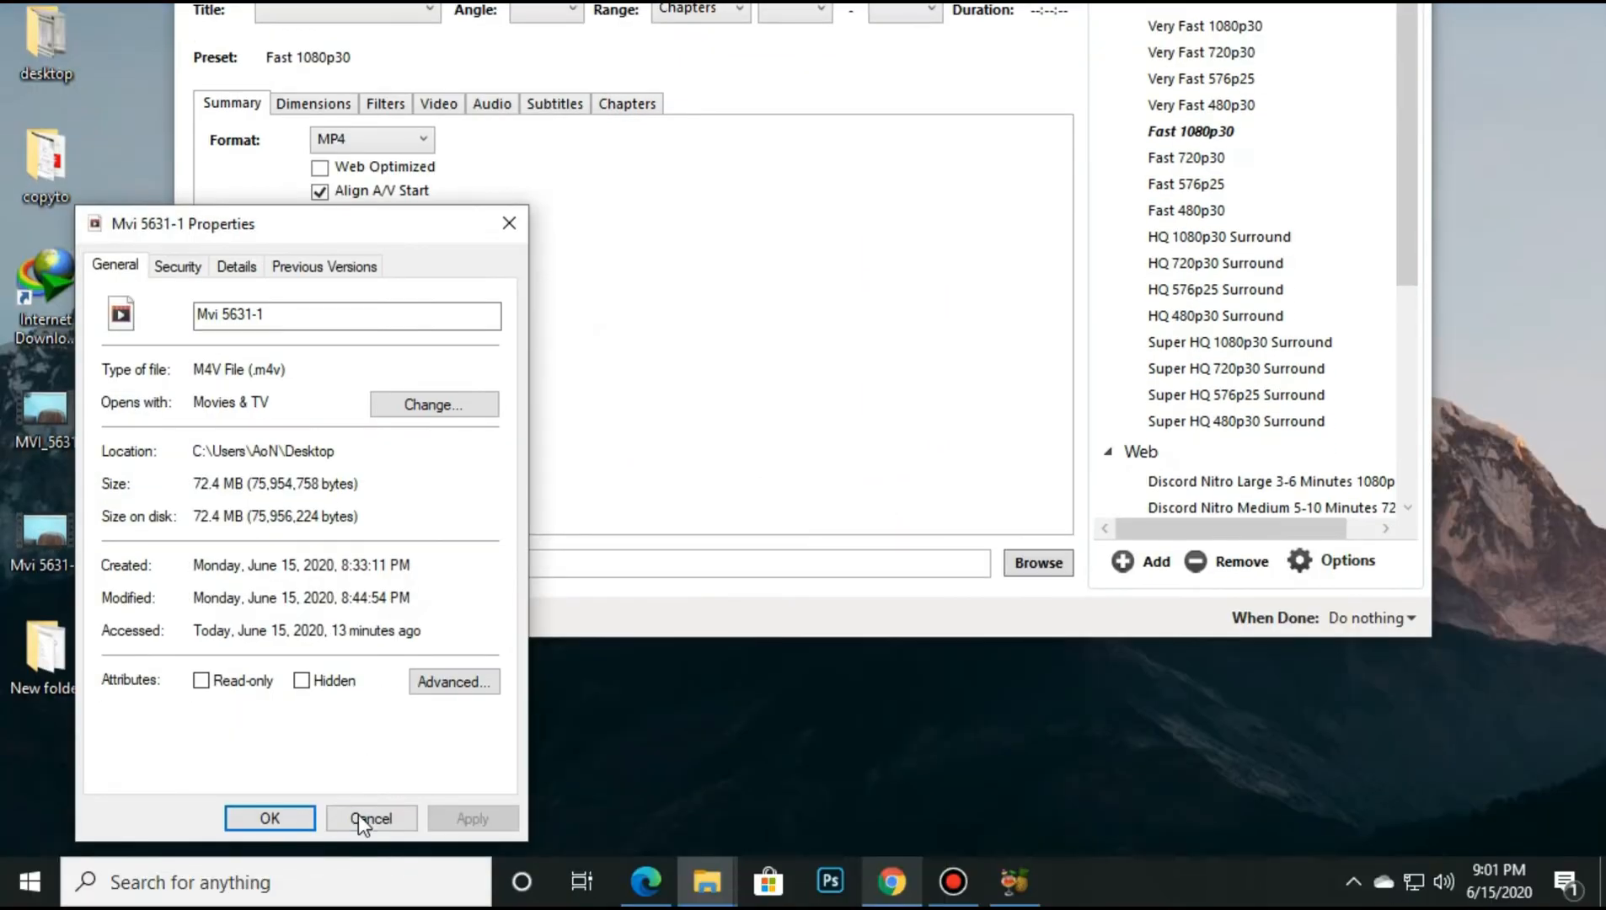
{"action": "left_click", "coordinate": [357, 814]}
{"action": "right_click", "coordinate": [70, 423]}
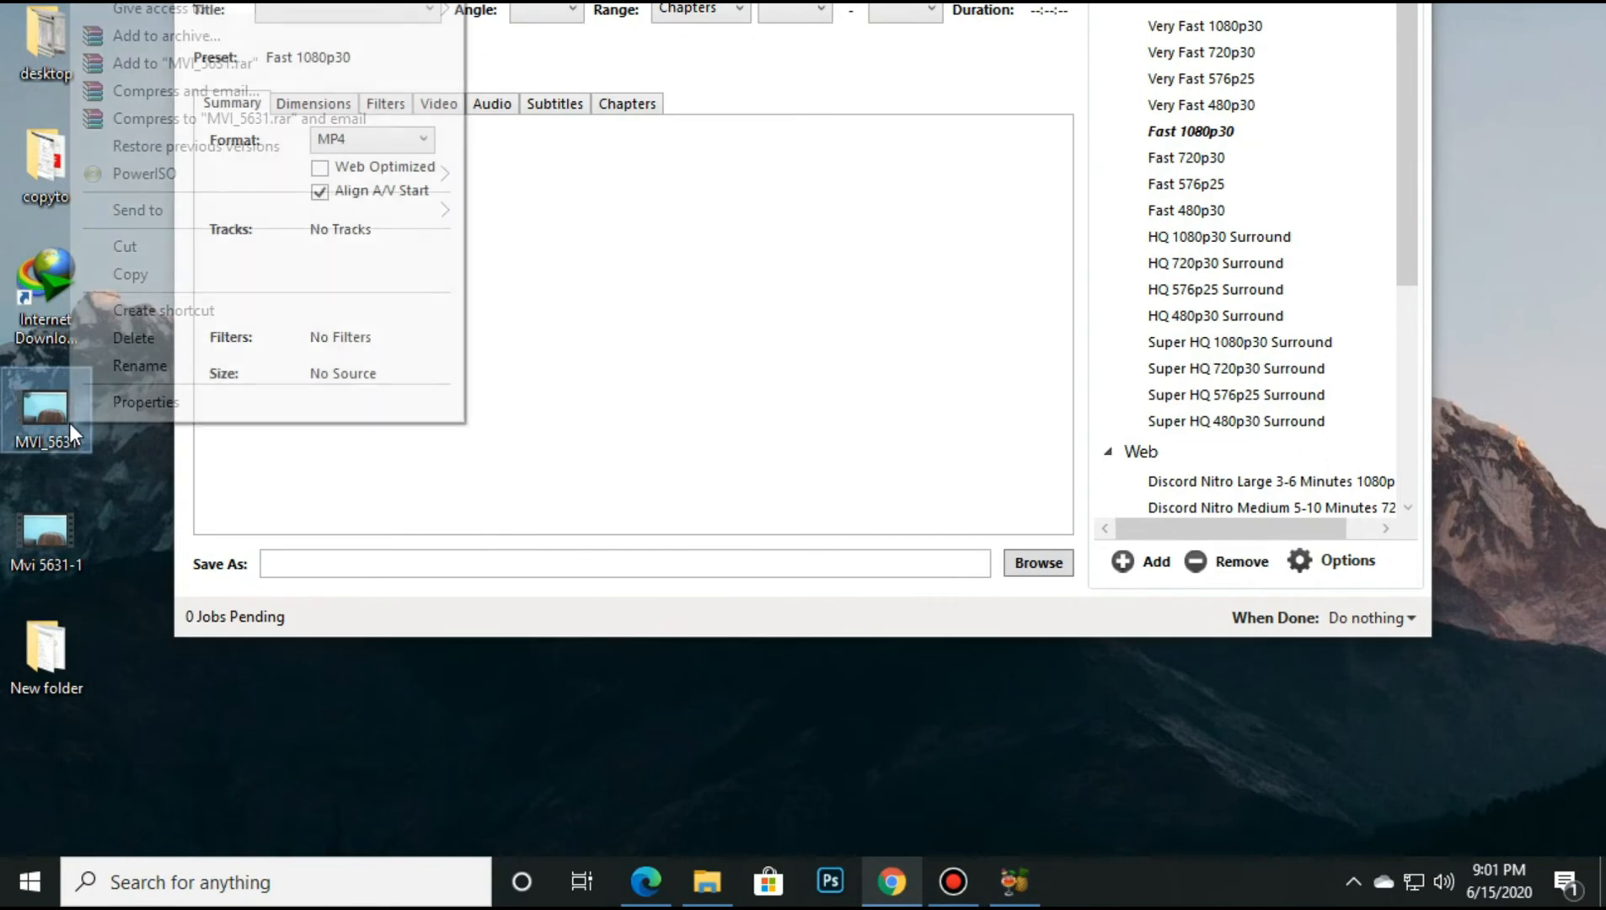
{"action": "left_click", "coordinate": [85, 408]}
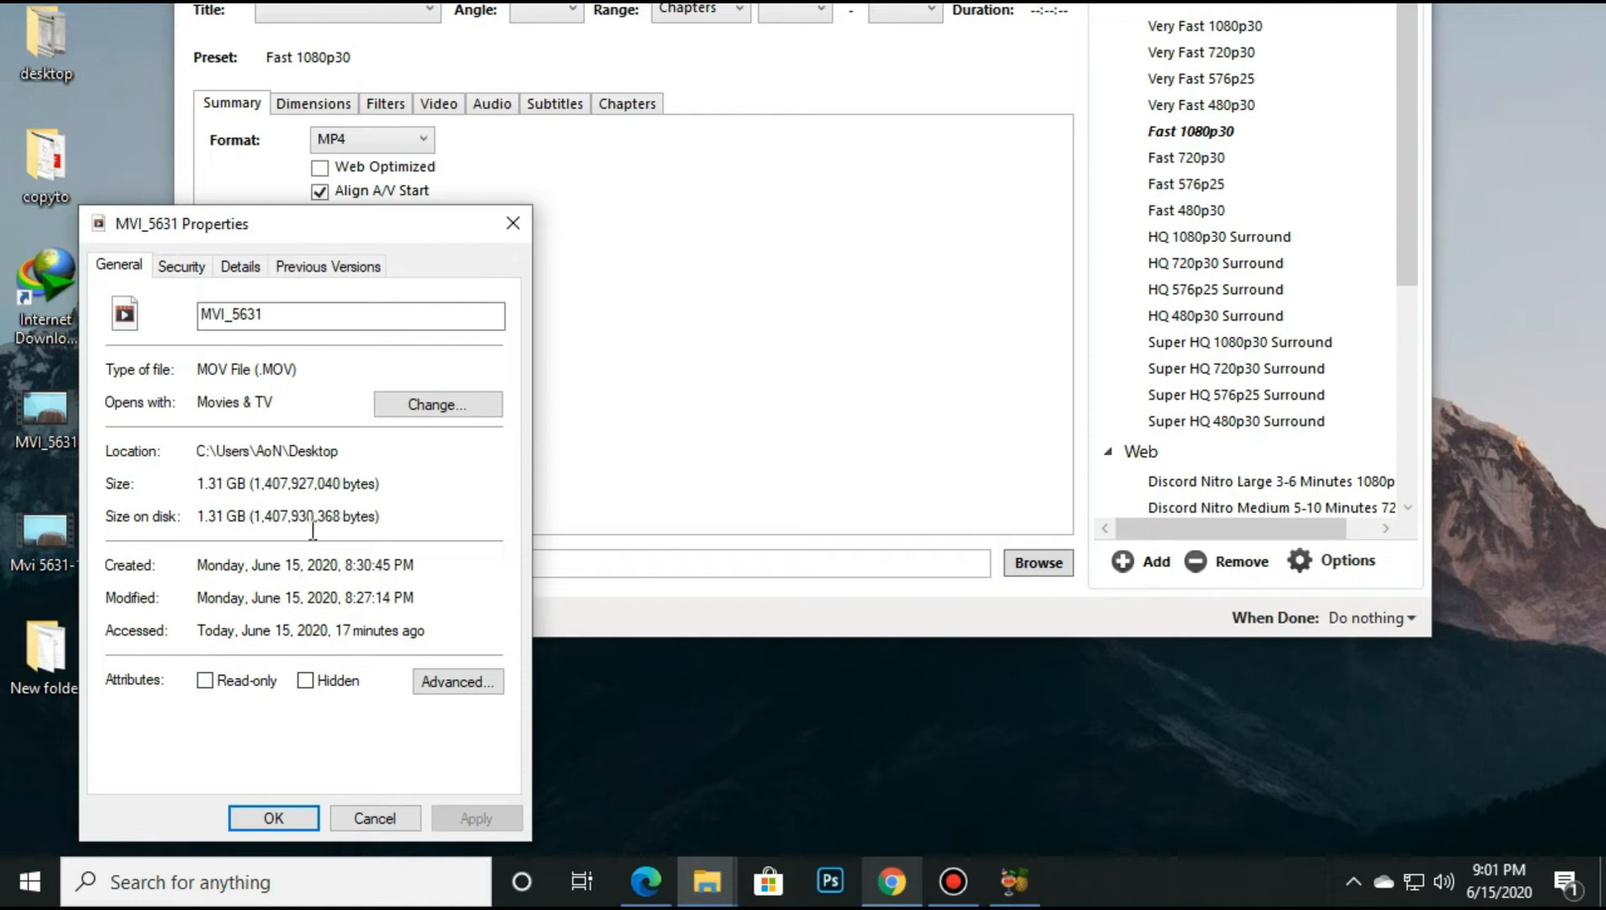
{"action": "left_click", "coordinate": [362, 813]}
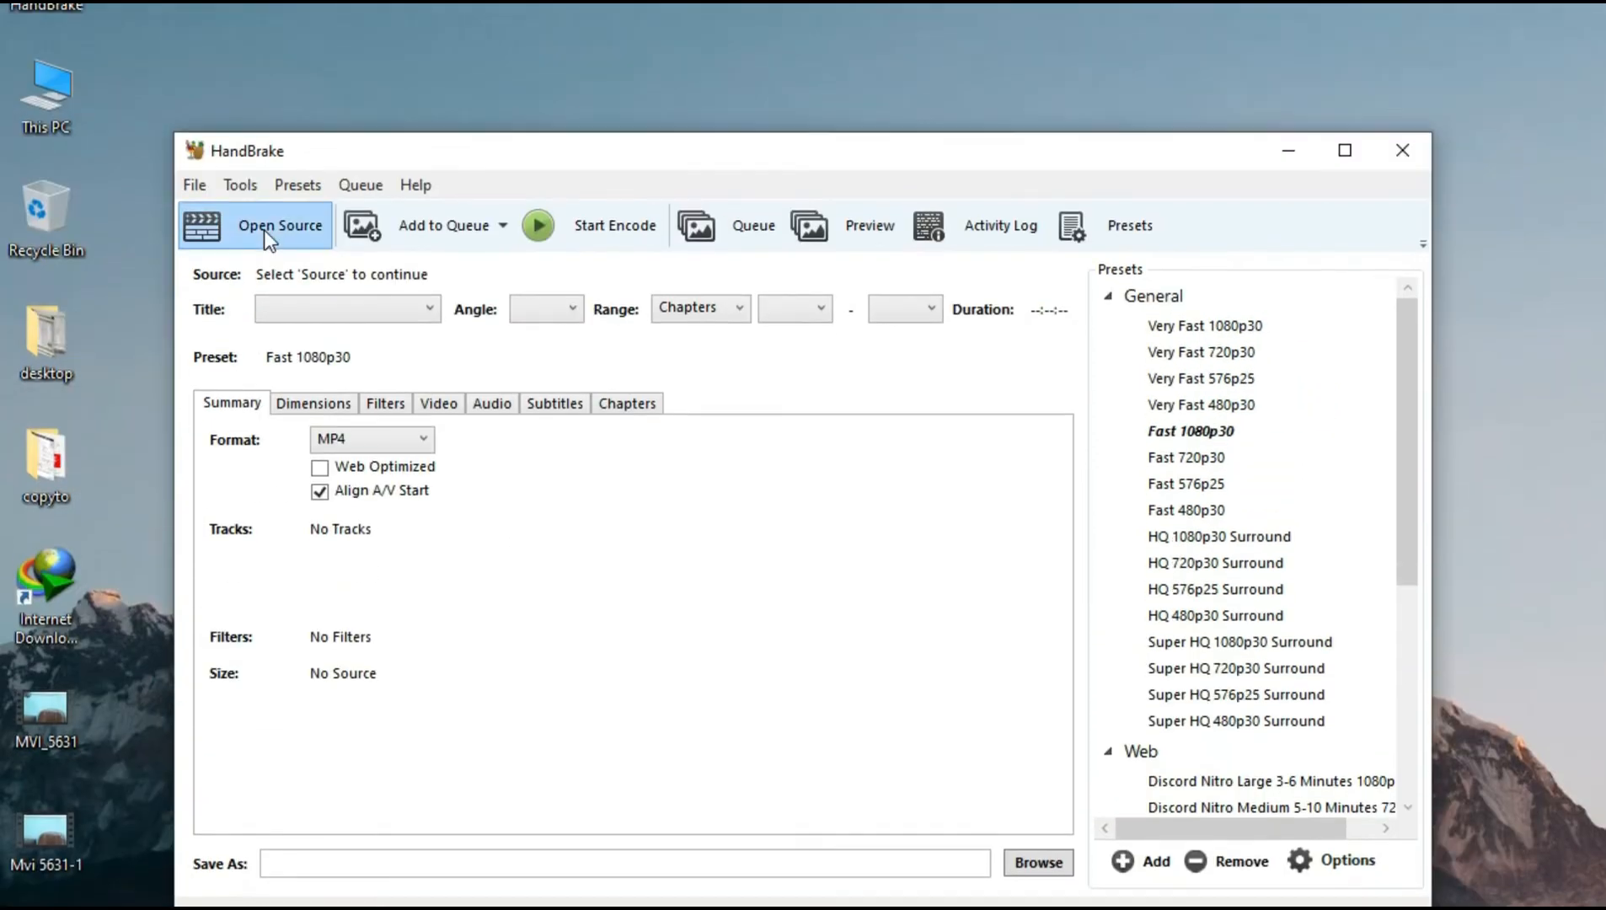
- Load the desktop video MVI_5631 into HandBrake as the source
{"action": "left_click", "coordinate": [263, 228]}
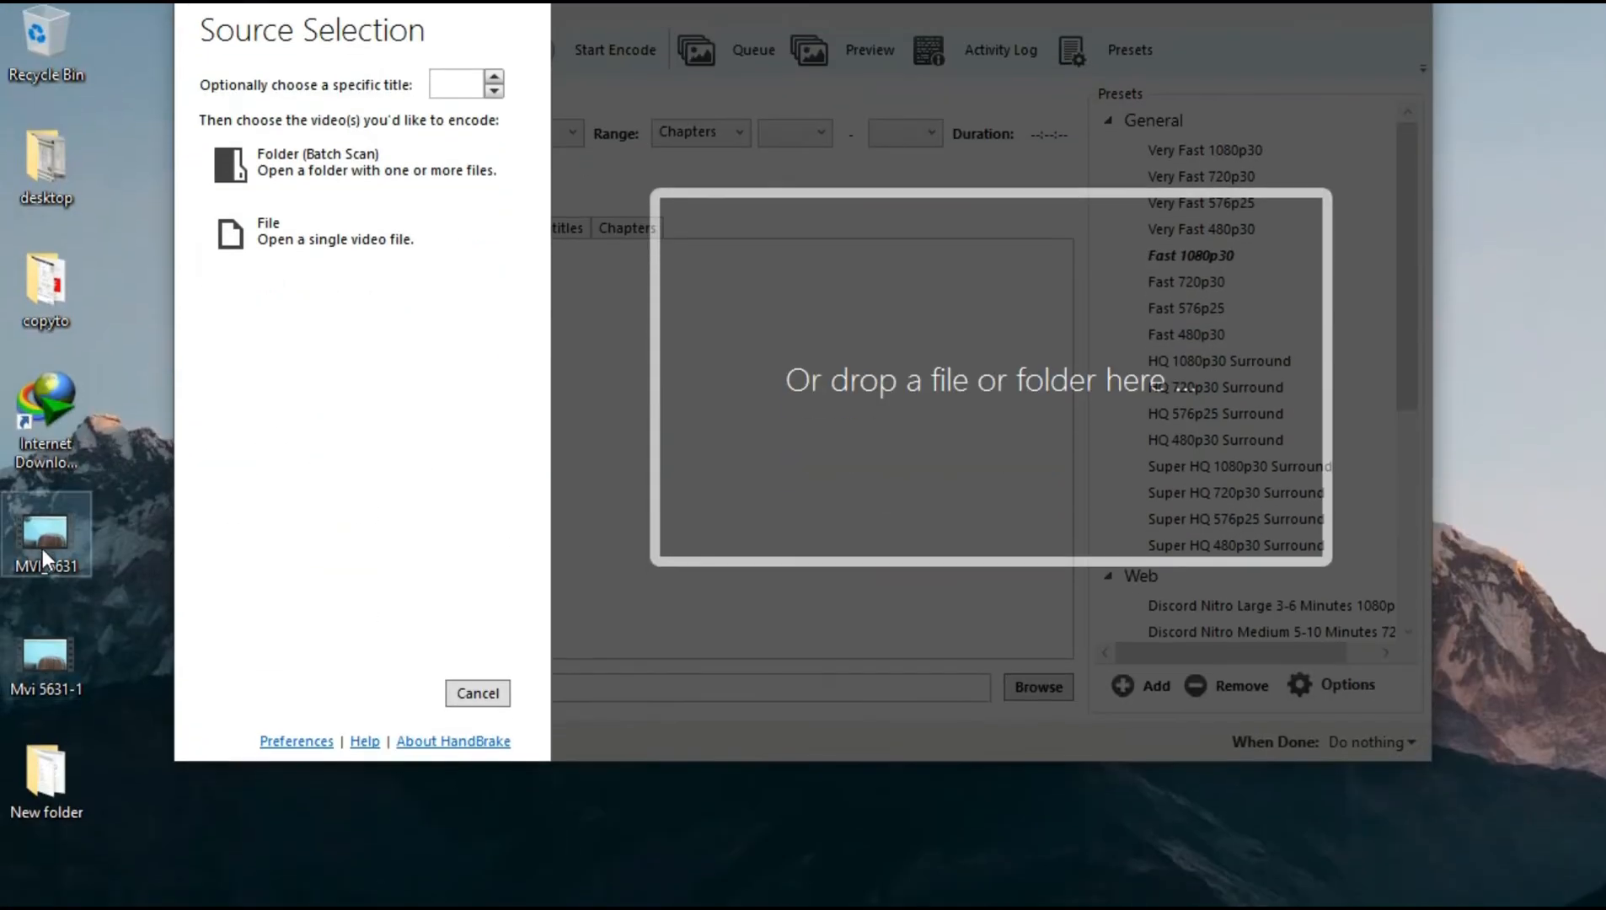
{"action": "left_click_drag", "start_coordinate": [43, 724], "coordinate": [412, 608]}
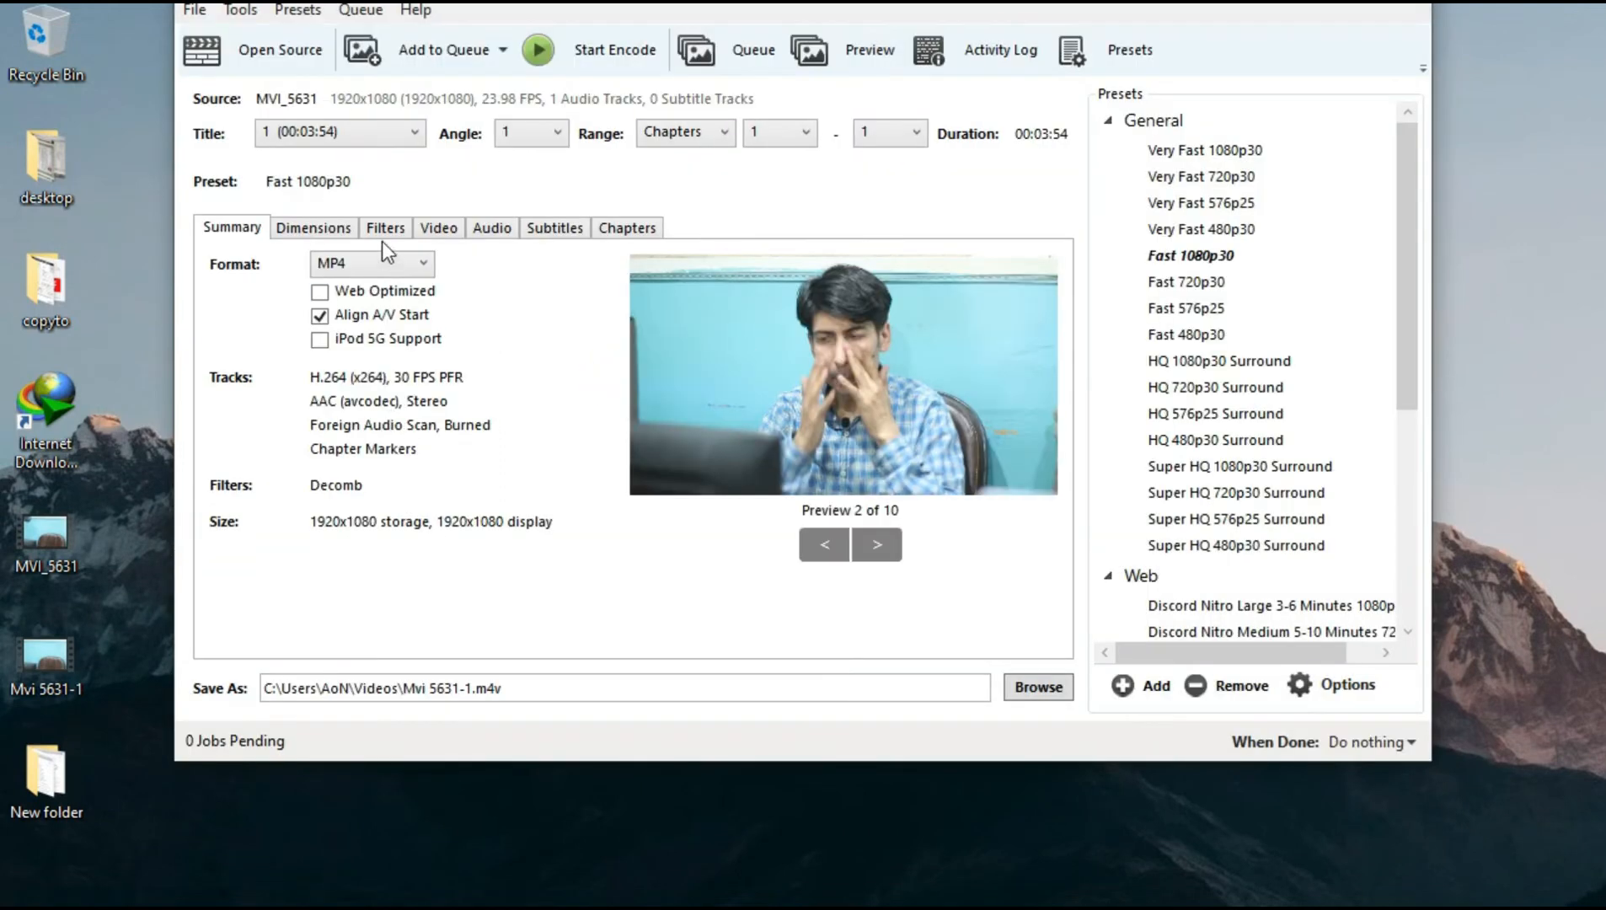
- Review the dimensions and video settings, and enable Web Optimized for the MP4 output
{"action": "left_click", "coordinate": [324, 229]}
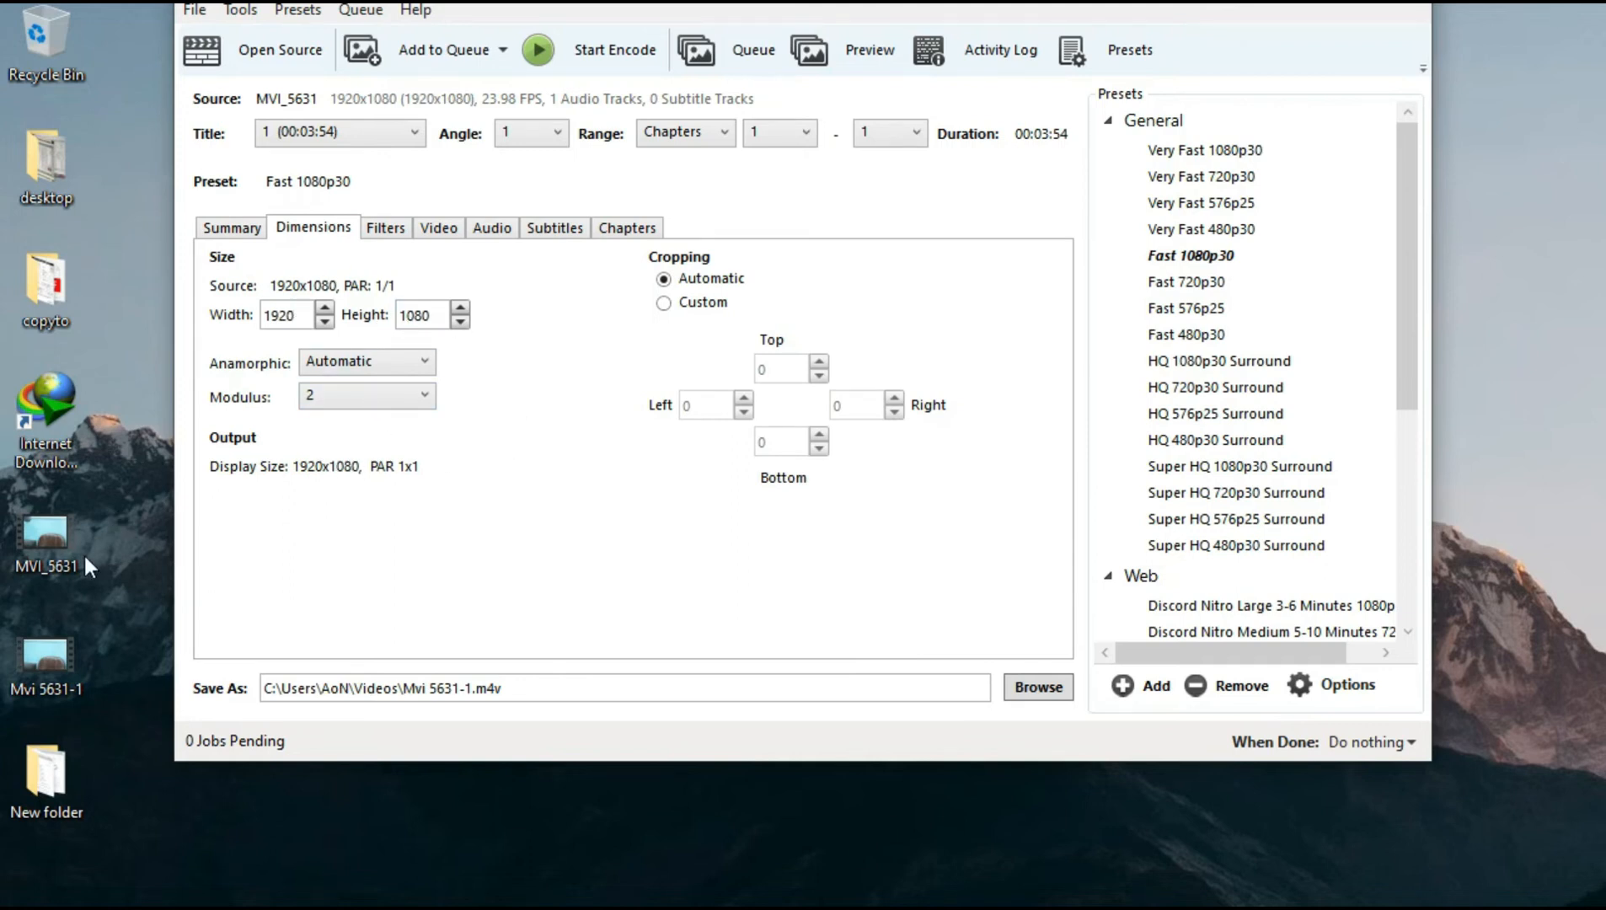
{"action": "left_click", "coordinate": [421, 231]}
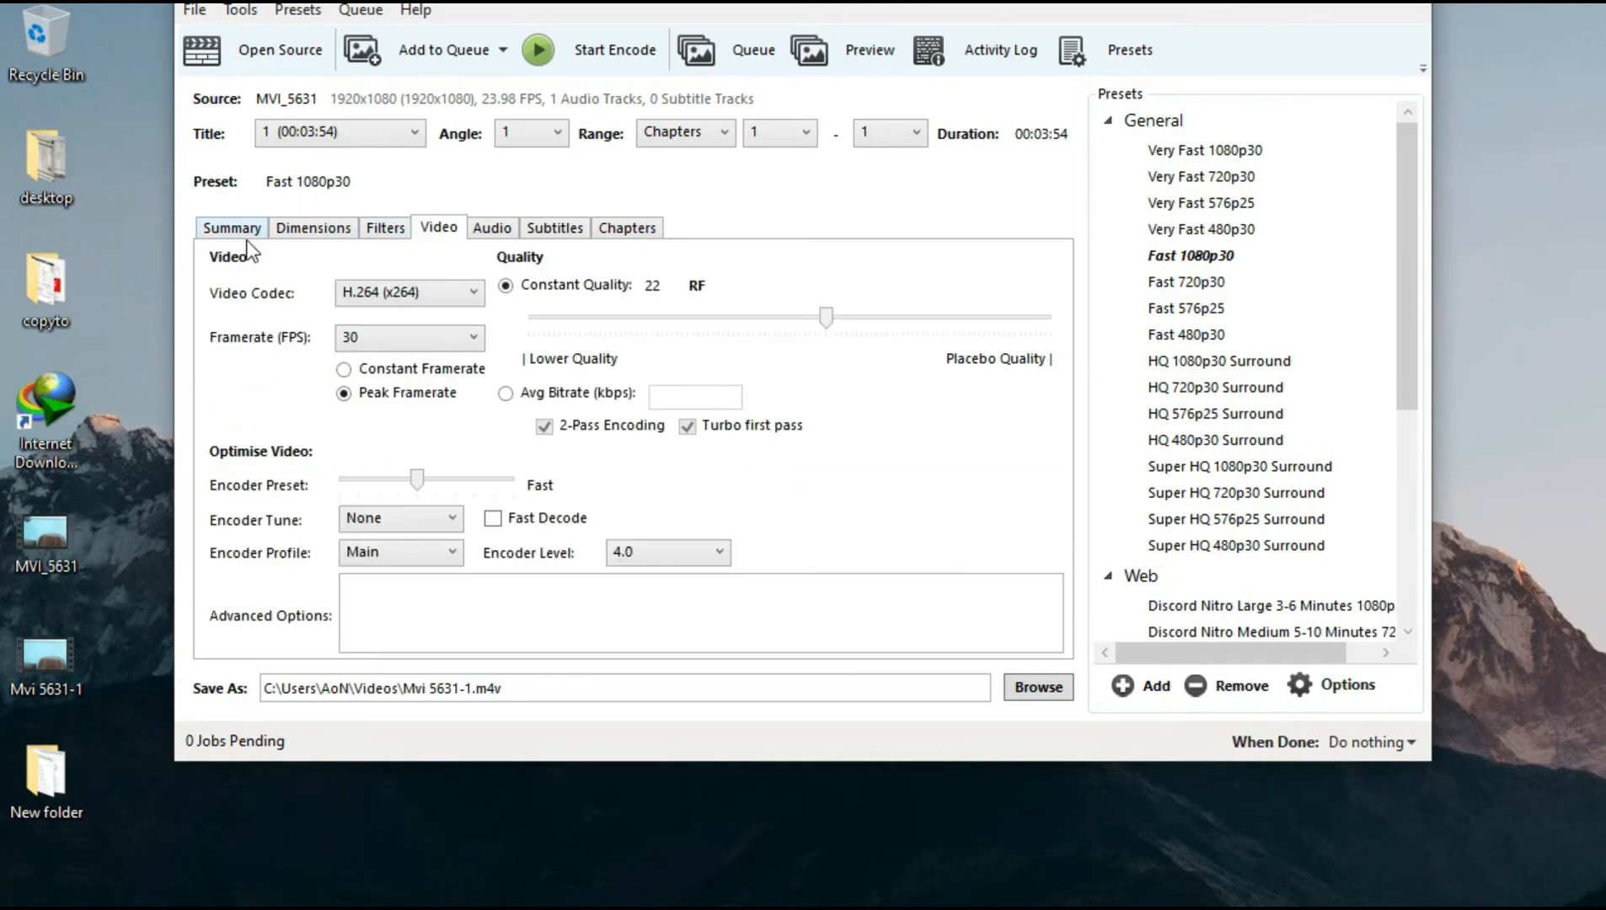
{"action": "left_click", "coordinate": [241, 234]}
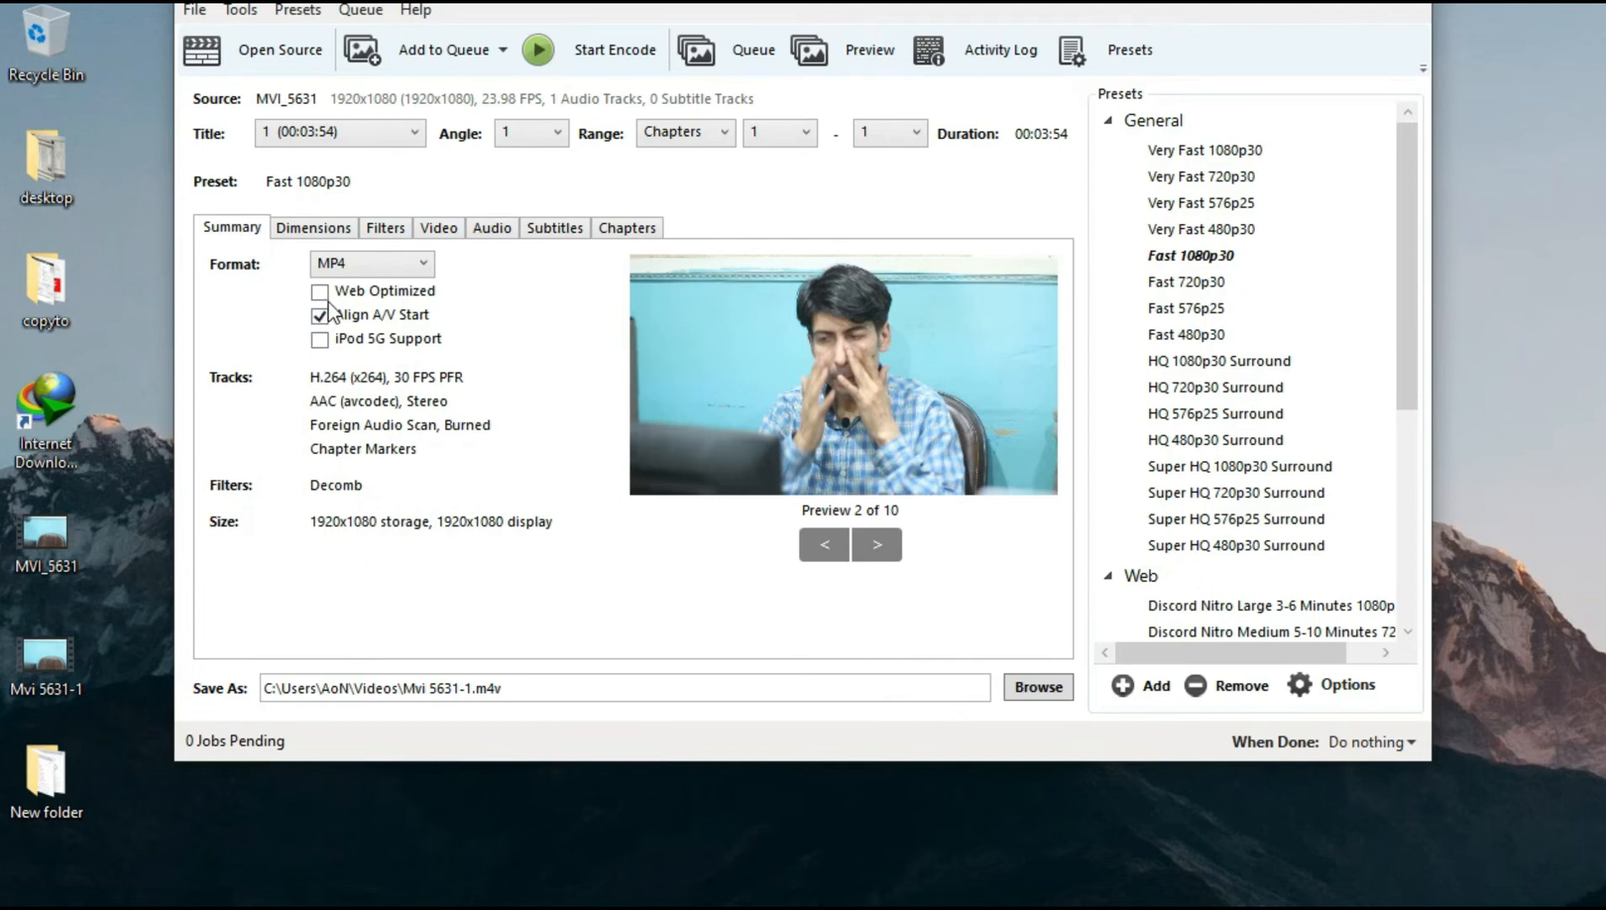
{"action": "left_click", "coordinate": [354, 292]}
- Keep the H.264 (x264) video codec and set the framerate to Same as source with Constant Framerate
{"action": "left_click", "coordinate": [320, 229]}
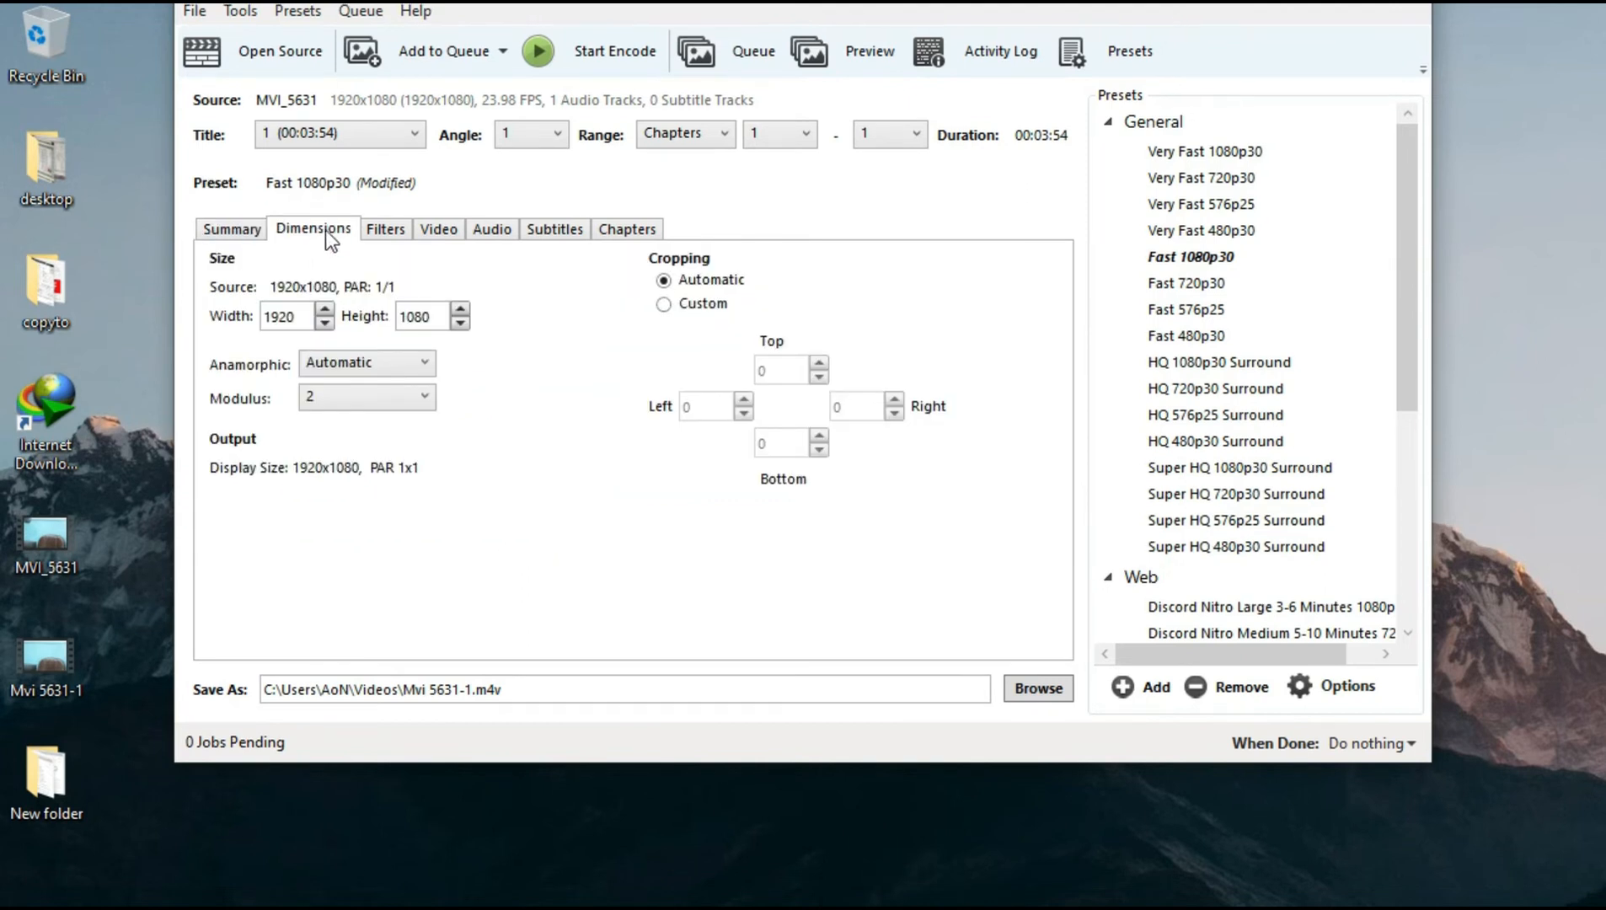
{"action": "left_click", "coordinate": [391, 236]}
{"action": "left_click", "coordinate": [423, 237]}
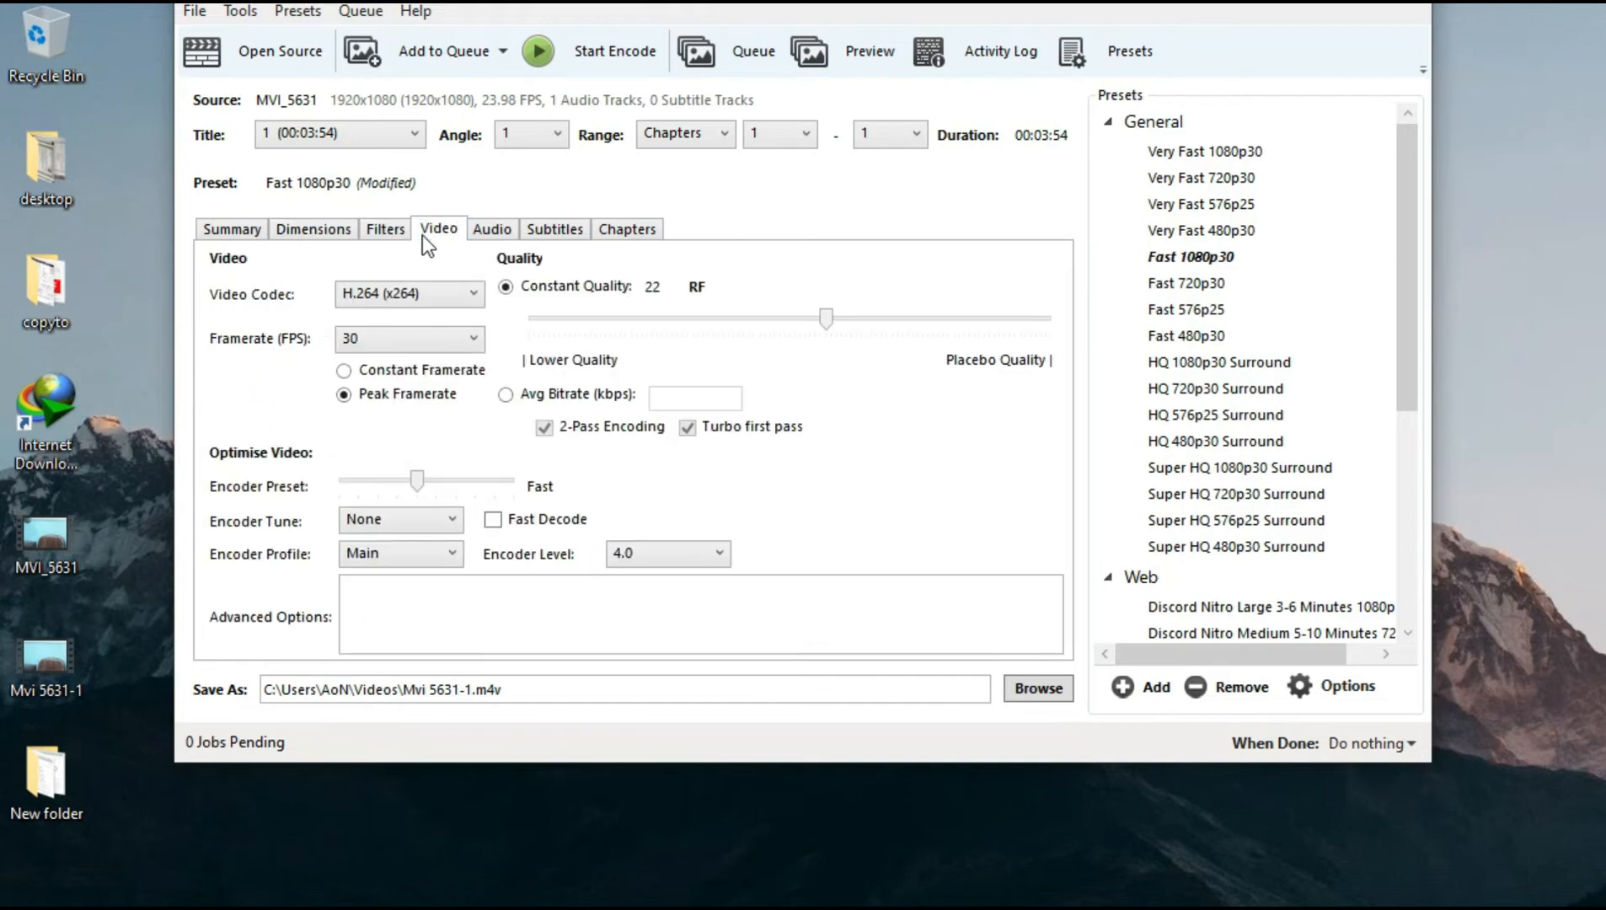
{"action": "left_click", "coordinate": [350, 295]}
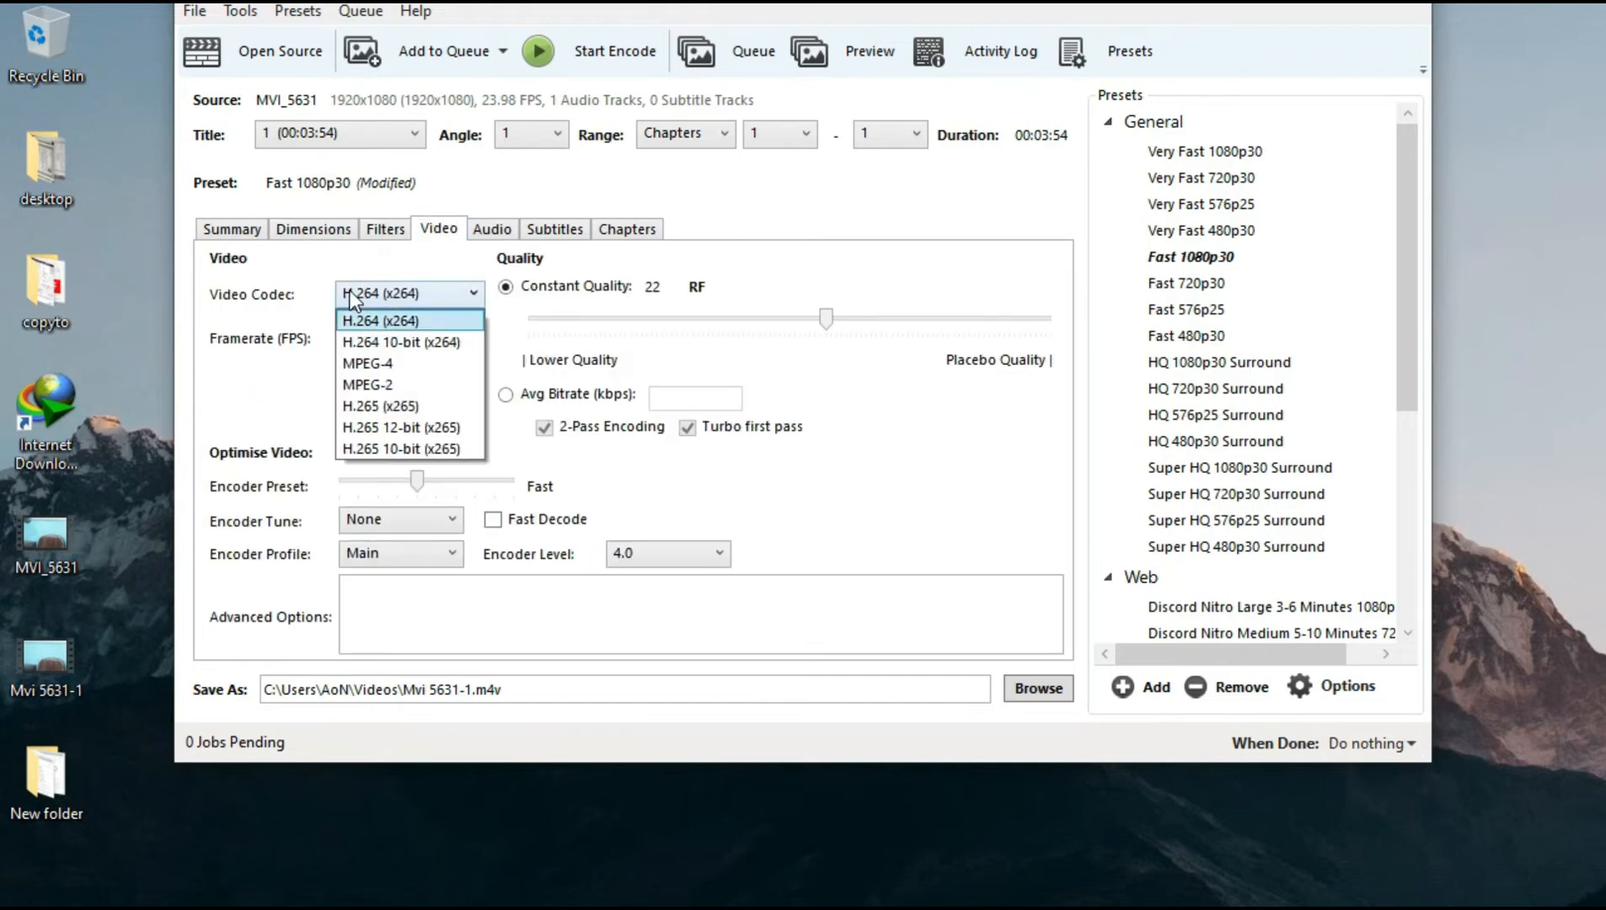
{"action": "left_click", "coordinate": [351, 296]}
{"action": "left_click", "coordinate": [374, 337]}
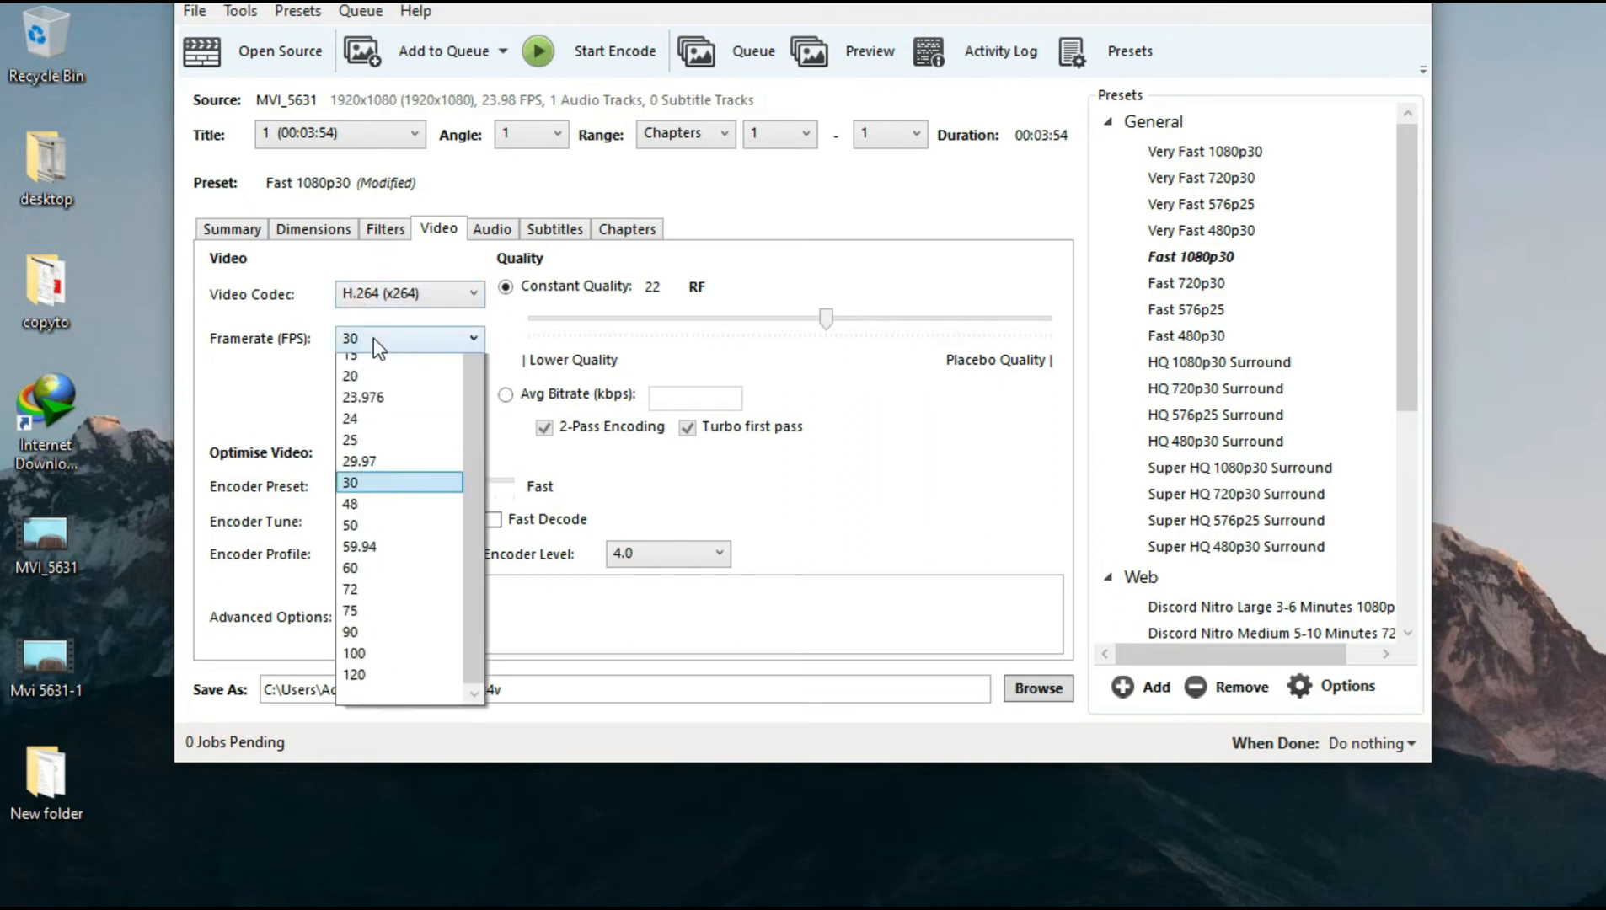
{"action": "left_click", "coordinate": [390, 494]}
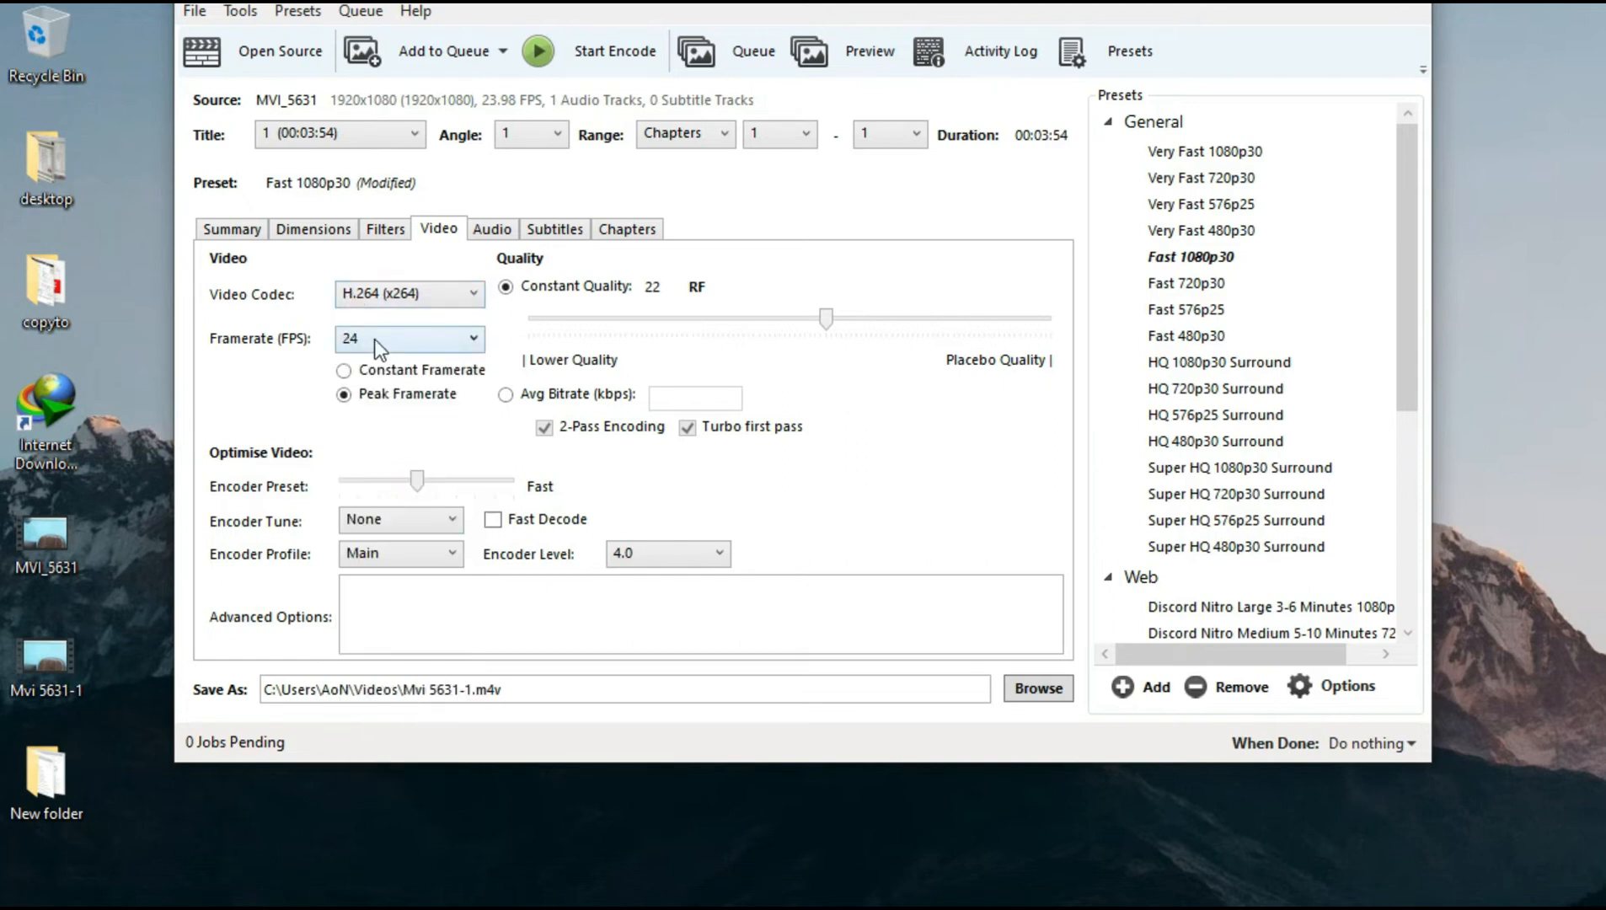
{"action": "left_click", "coordinate": [374, 339]}
{"action": "scroll", "coordinate": [387, 385], "scroll_direction": "up", "scroll_amount": 1}
{"action": "left_click", "coordinate": [387, 373]}
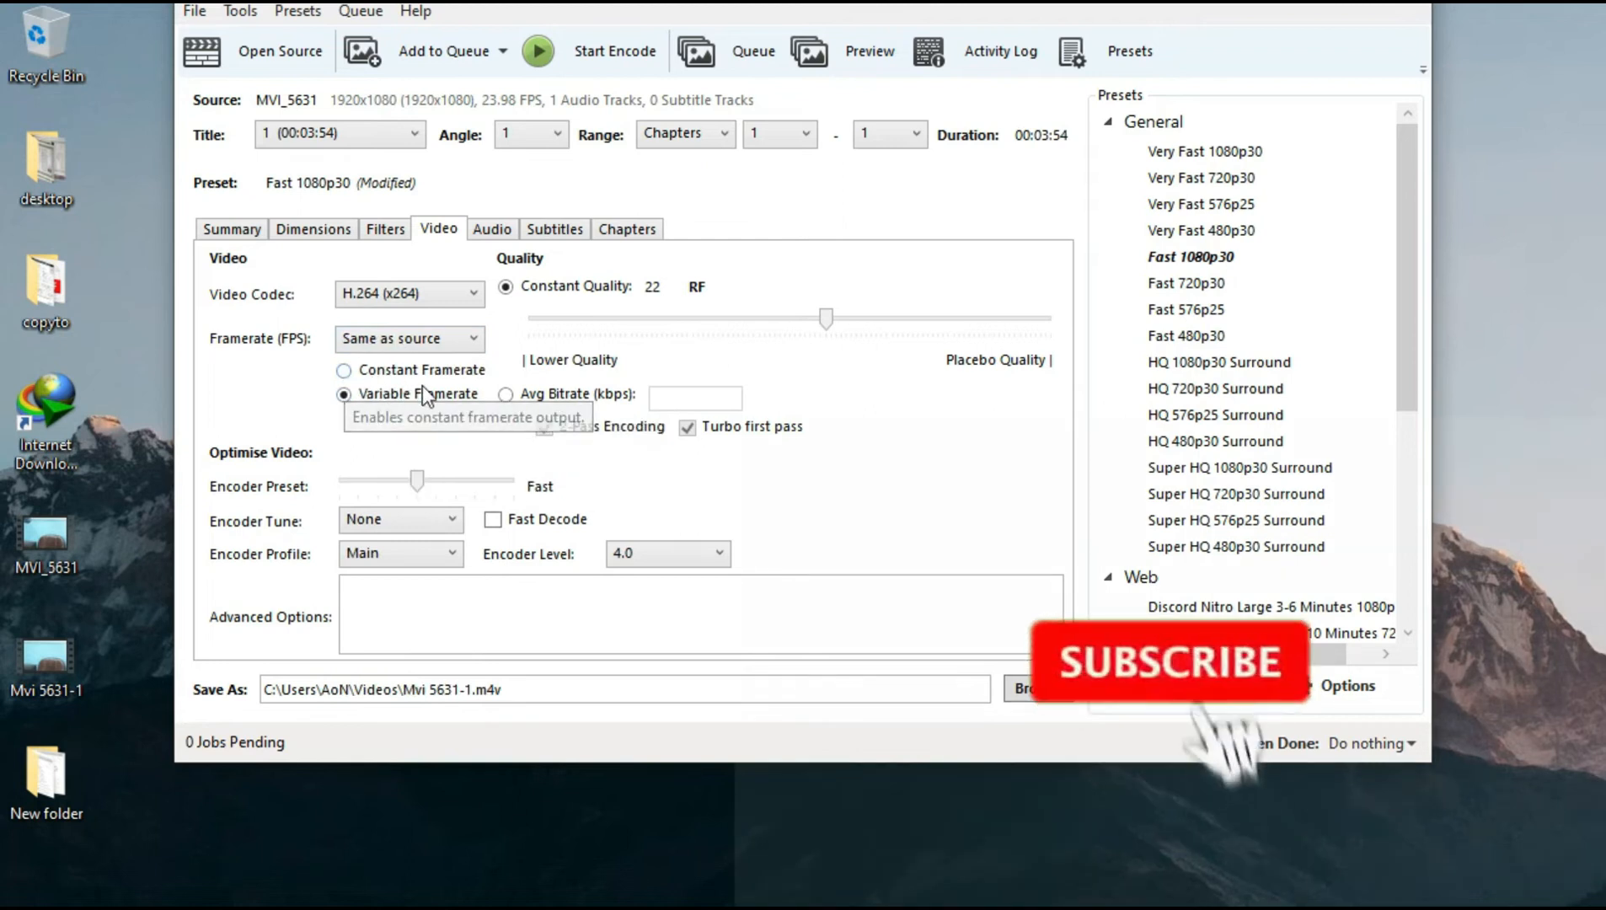
{"action": "left_click", "coordinate": [357, 371]}
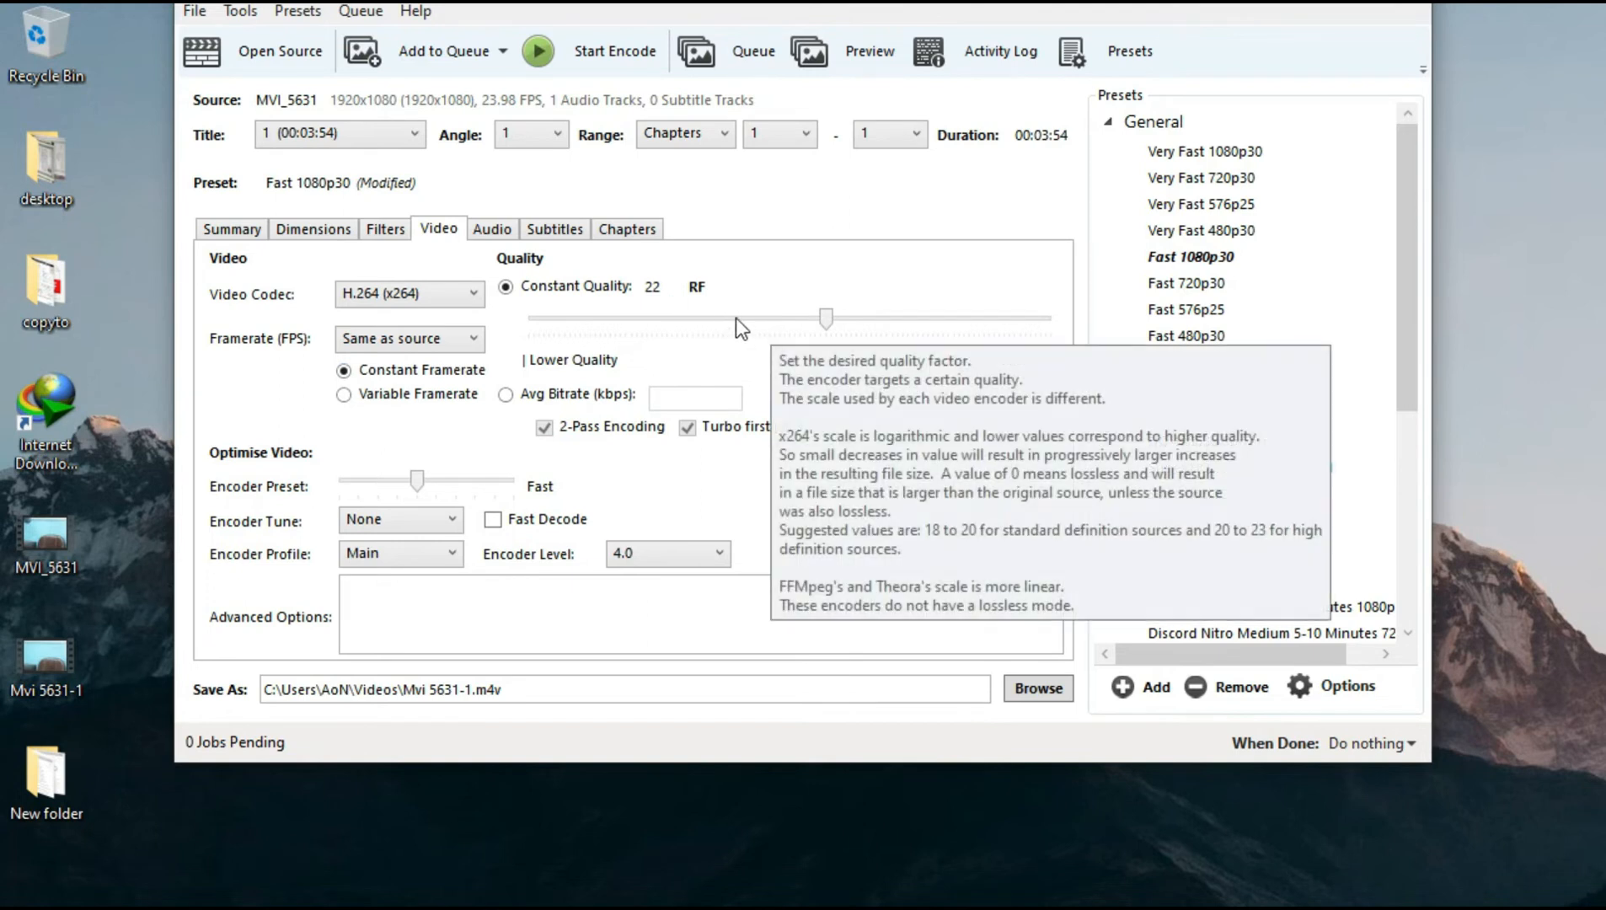
- Set the constant quality to RF 24 and start the encode
{"action": "left_click_drag", "start_coordinate": [797, 317], "coordinate": [787, 323]}
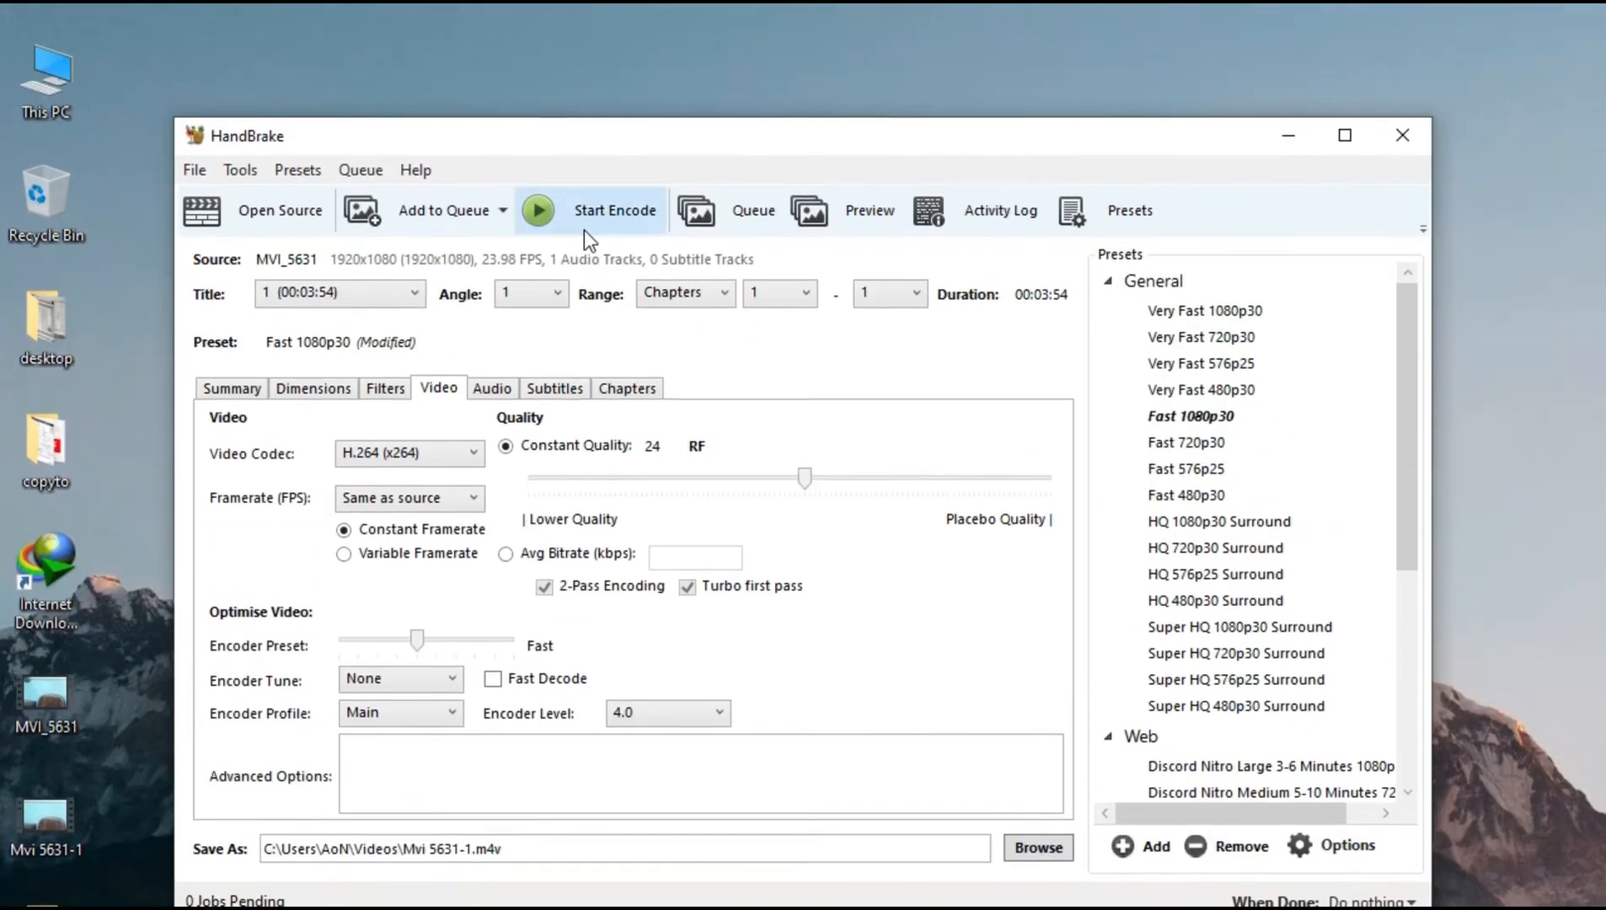
{"action": "left_click", "coordinate": [585, 229]}
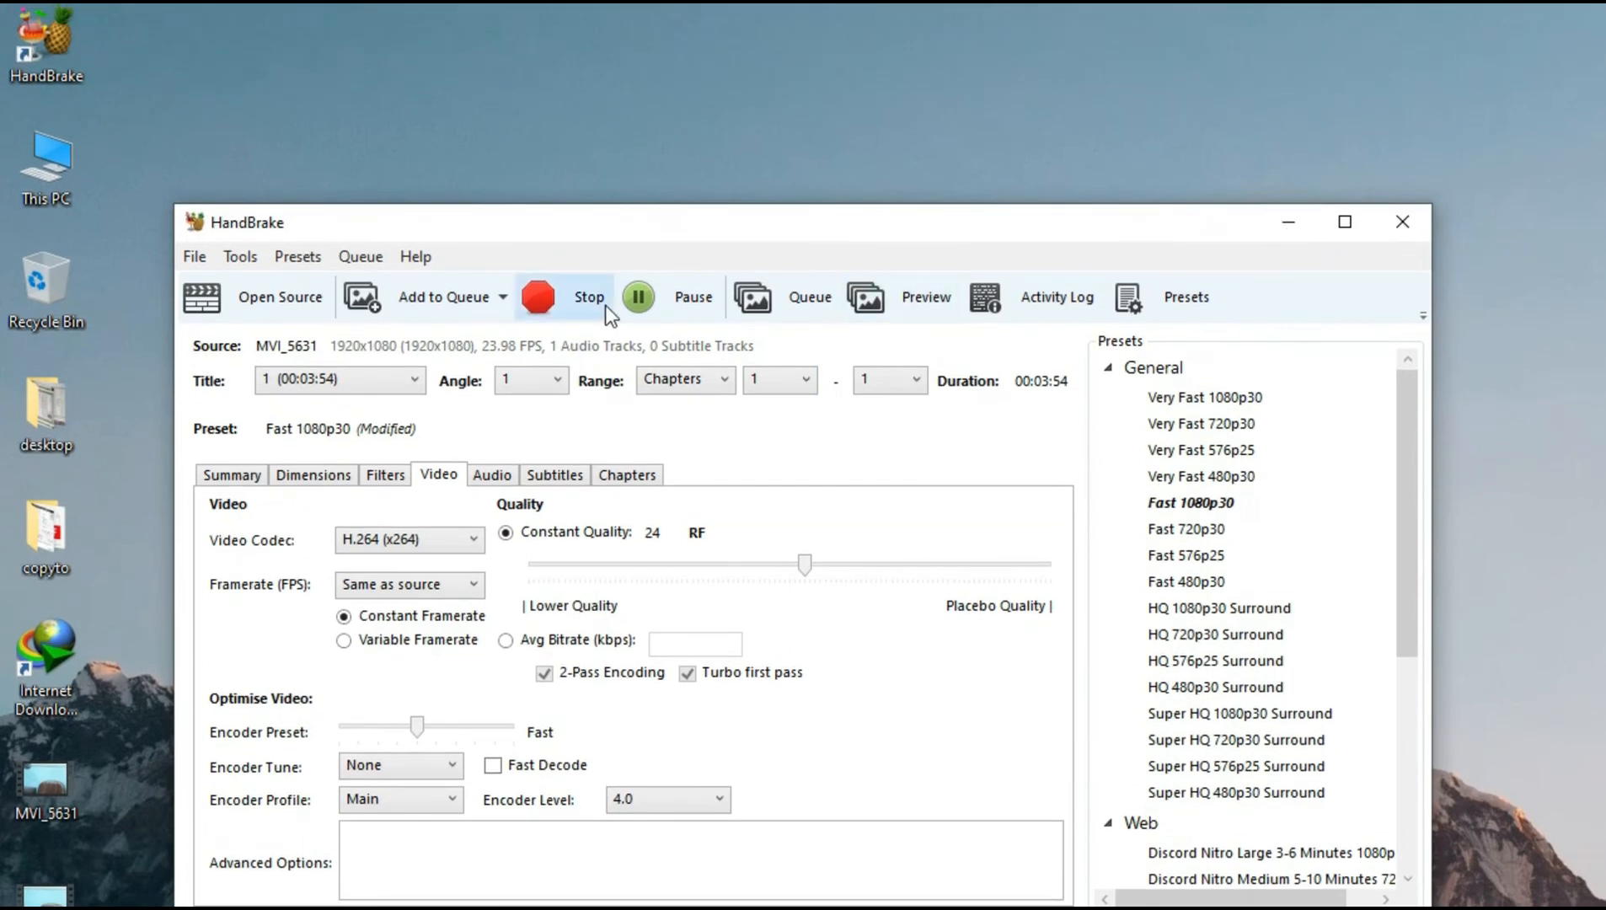
- Pause the running encode and minimize HandBrake to return to the desktop
{"action": "left_click", "coordinate": [605, 305]}
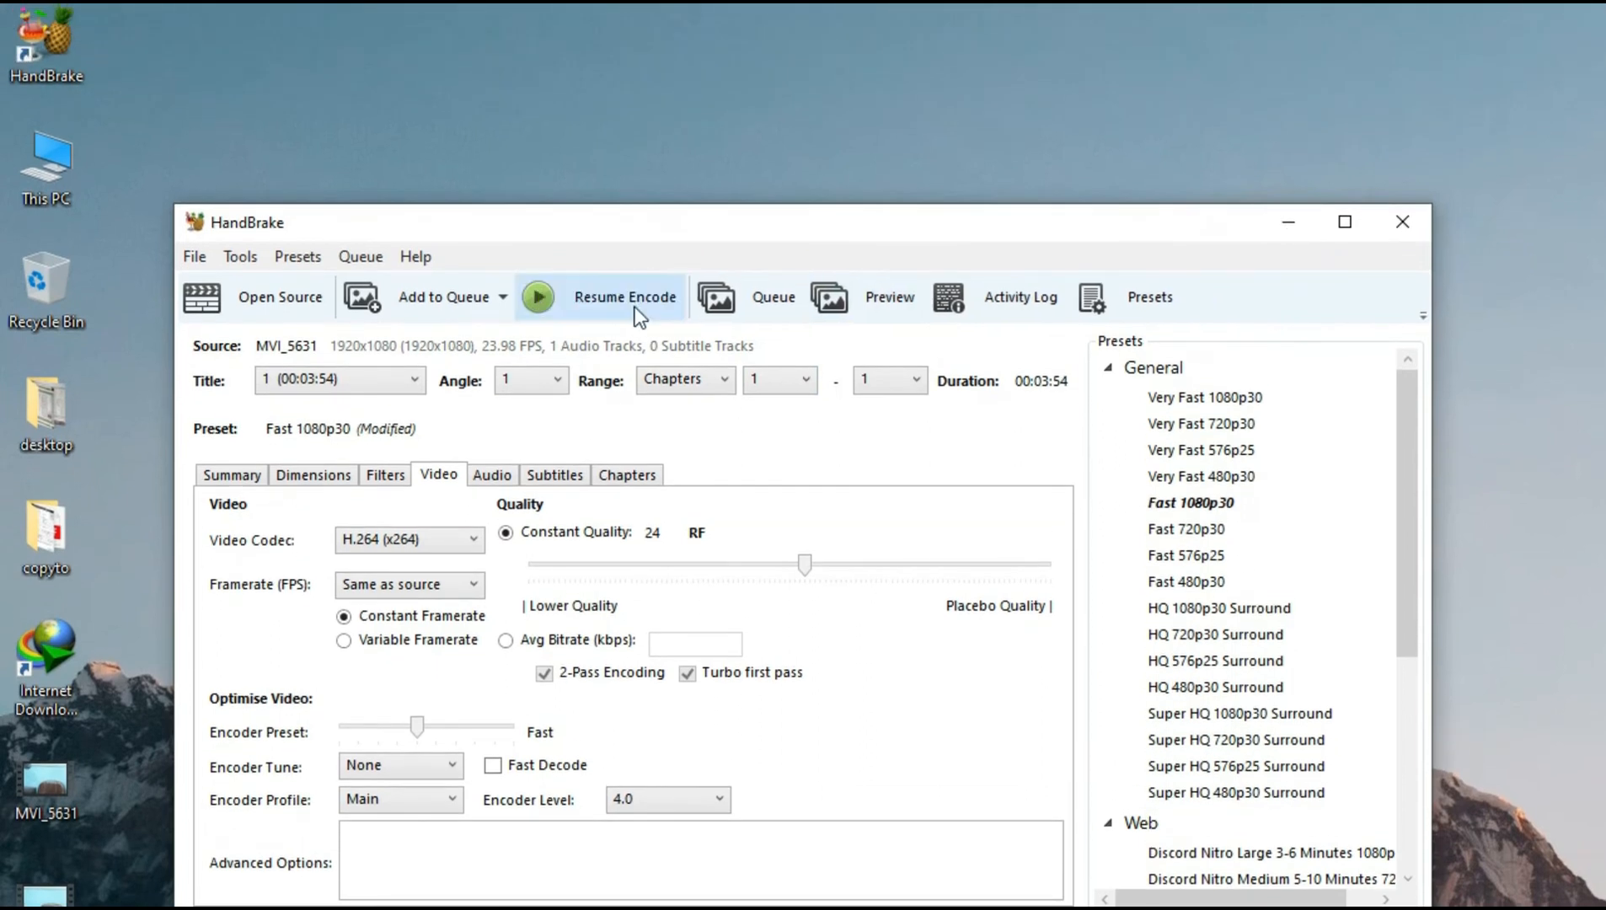
{"action": "left_click", "coordinate": [1279, 228]}
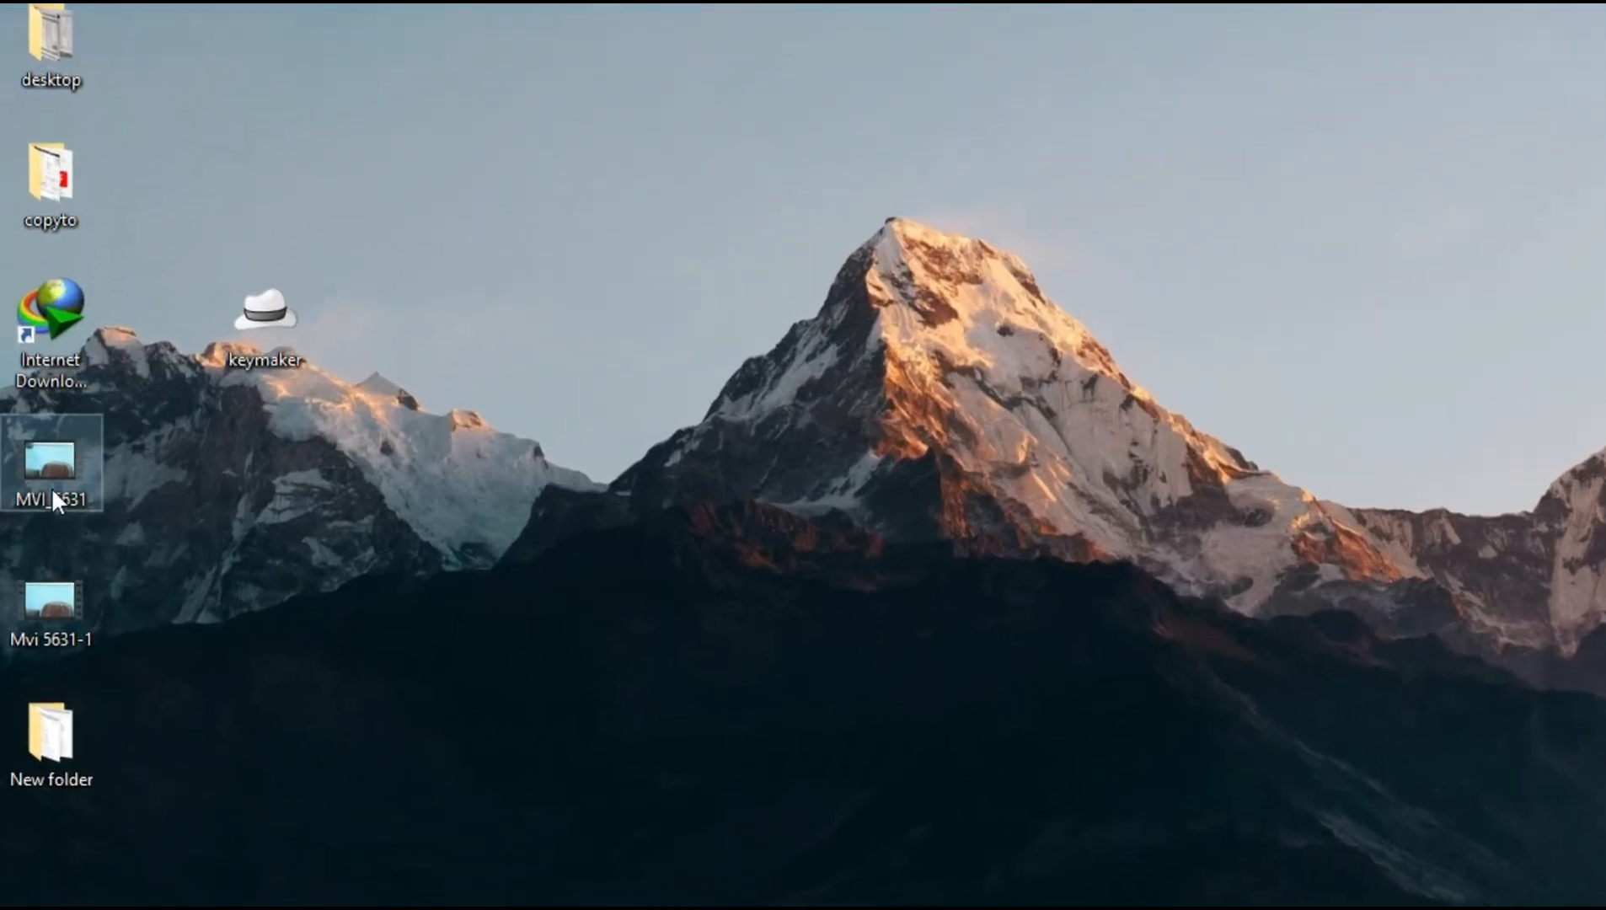
- Compare the size of the original MVI_5631 with the compressed Mvi 5631-1 in their file properties
{"action": "right_click", "coordinate": [50, 501]}
{"action": "left_click", "coordinate": [77, 492]}
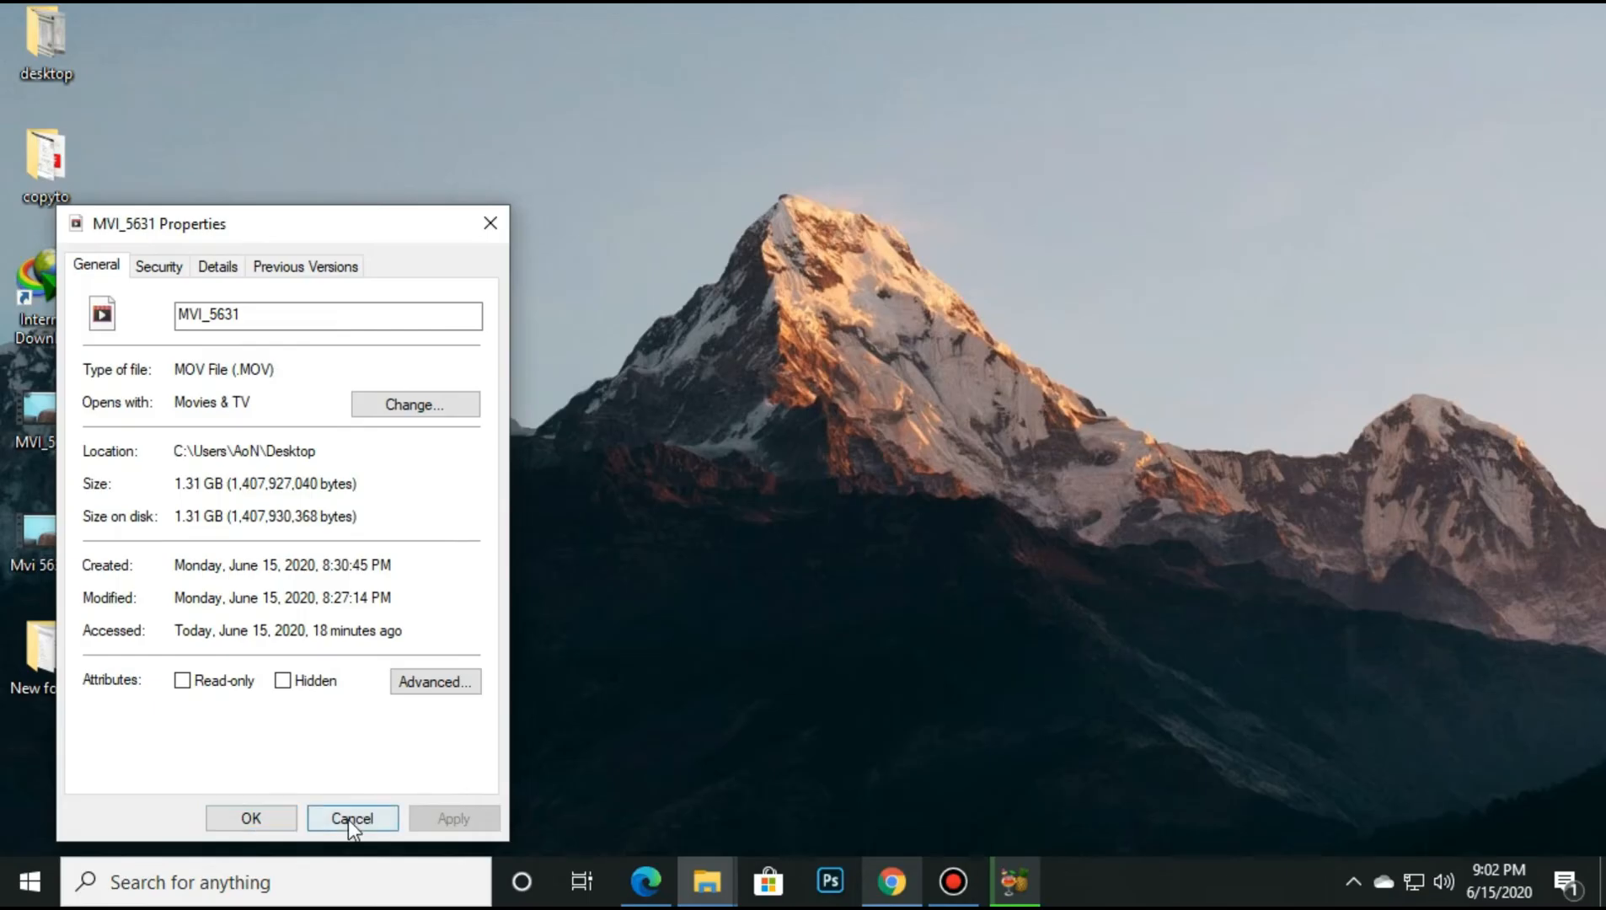
{"action": "left_click", "coordinate": [351, 818]}
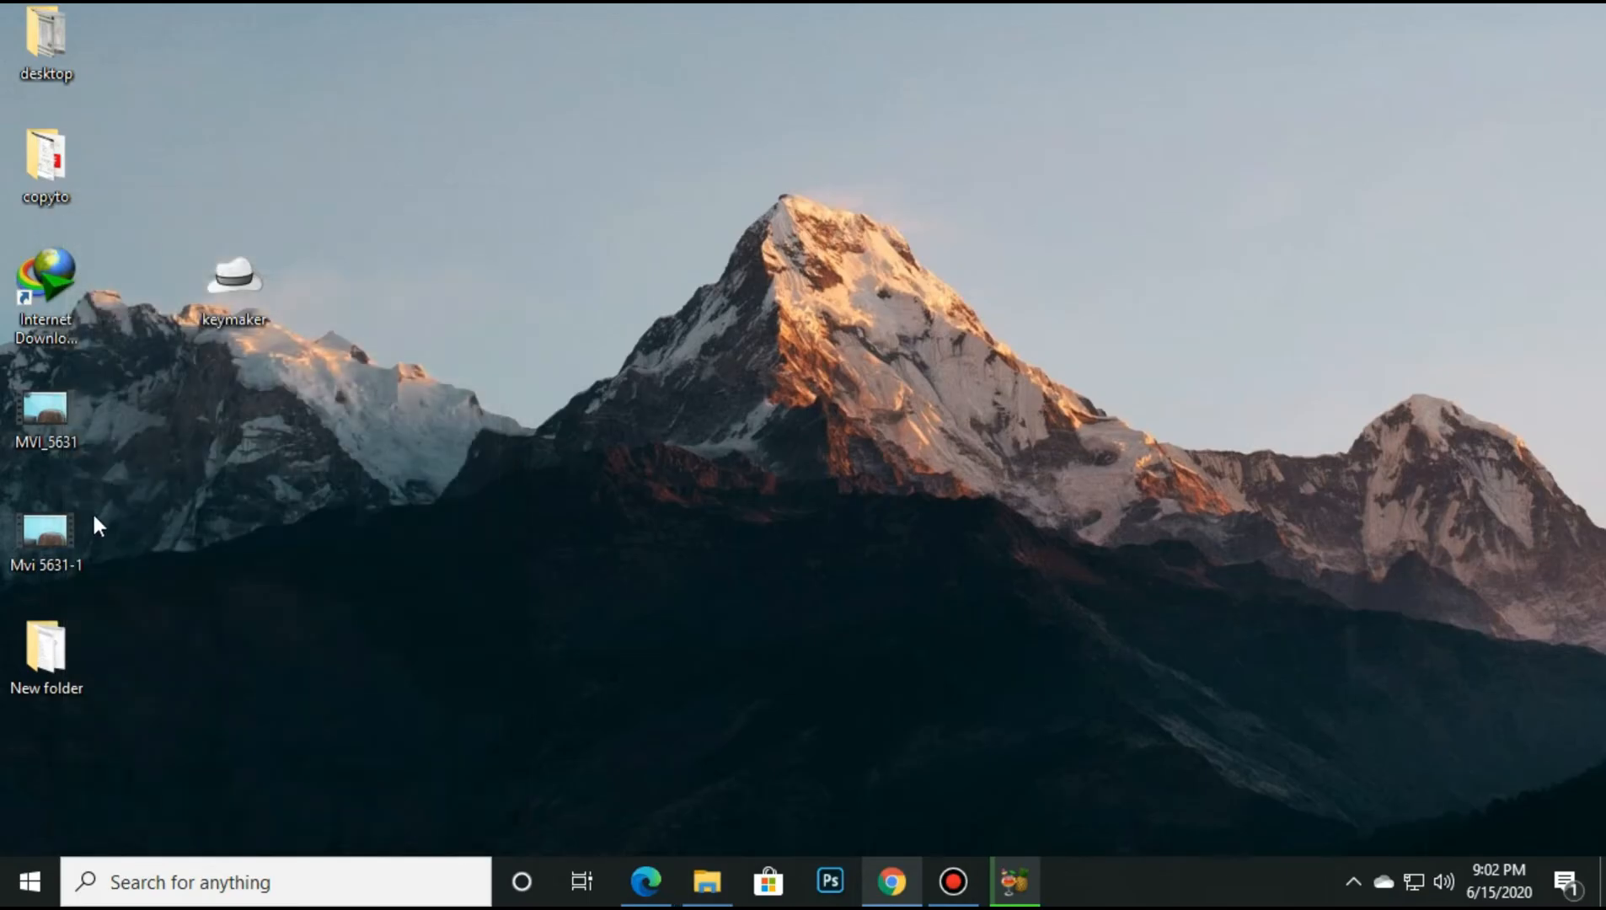
{"action": "mouse_move", "coordinate": [56, 558]}
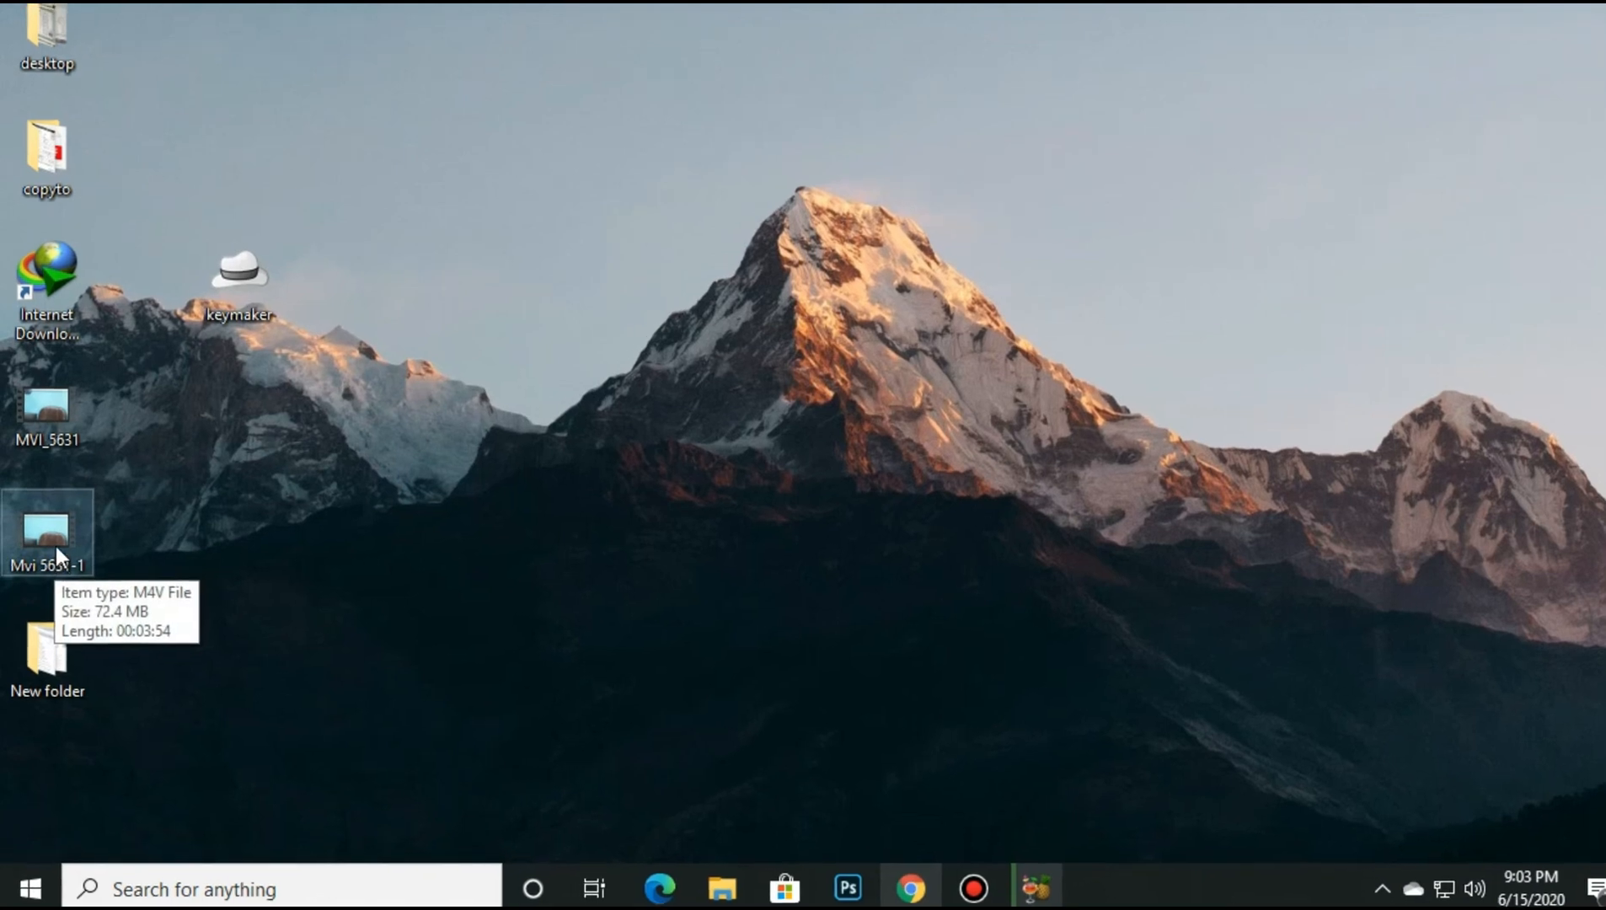
{"action": "right_click", "coordinate": [56, 548]}
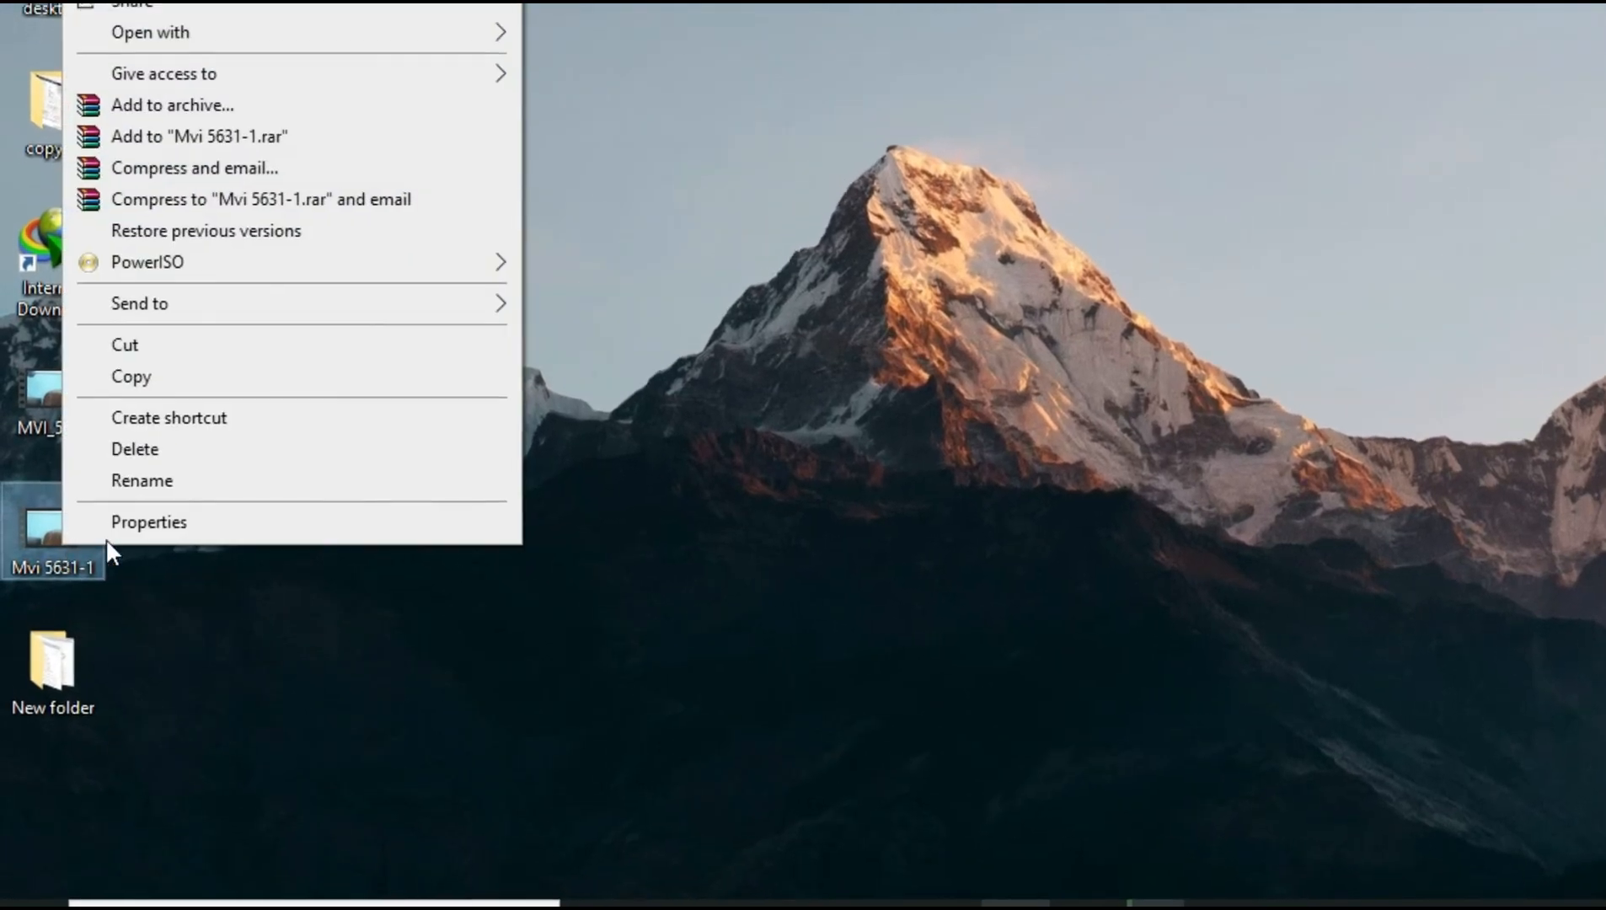
{"action": "left_click", "coordinate": [126, 527]}
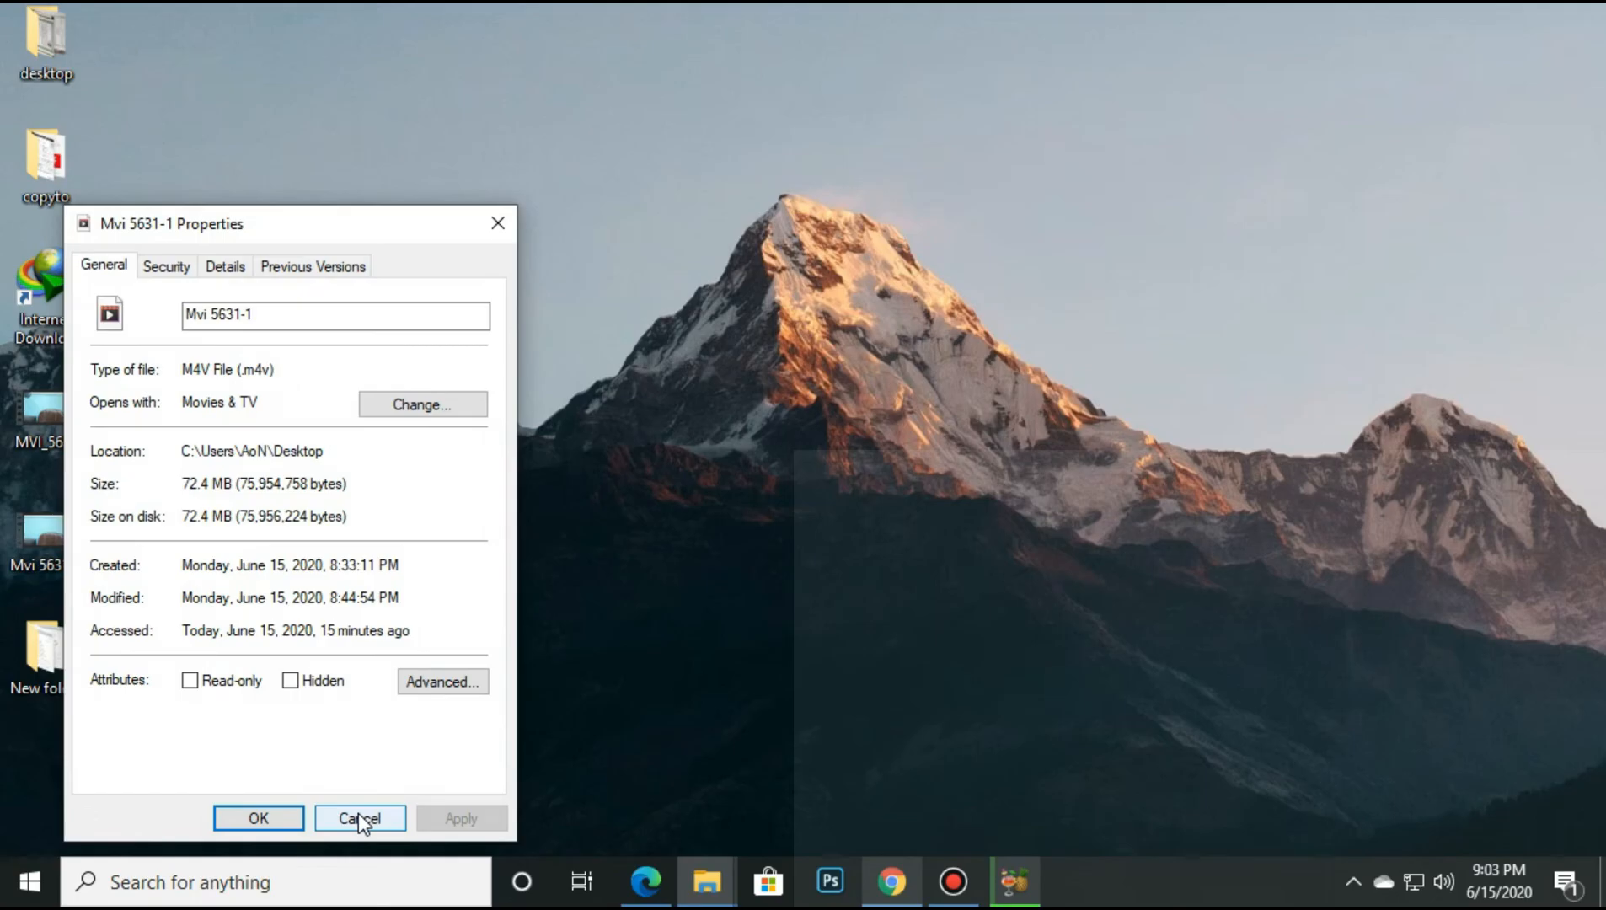
{"action": "left_click", "coordinate": [357, 813]}
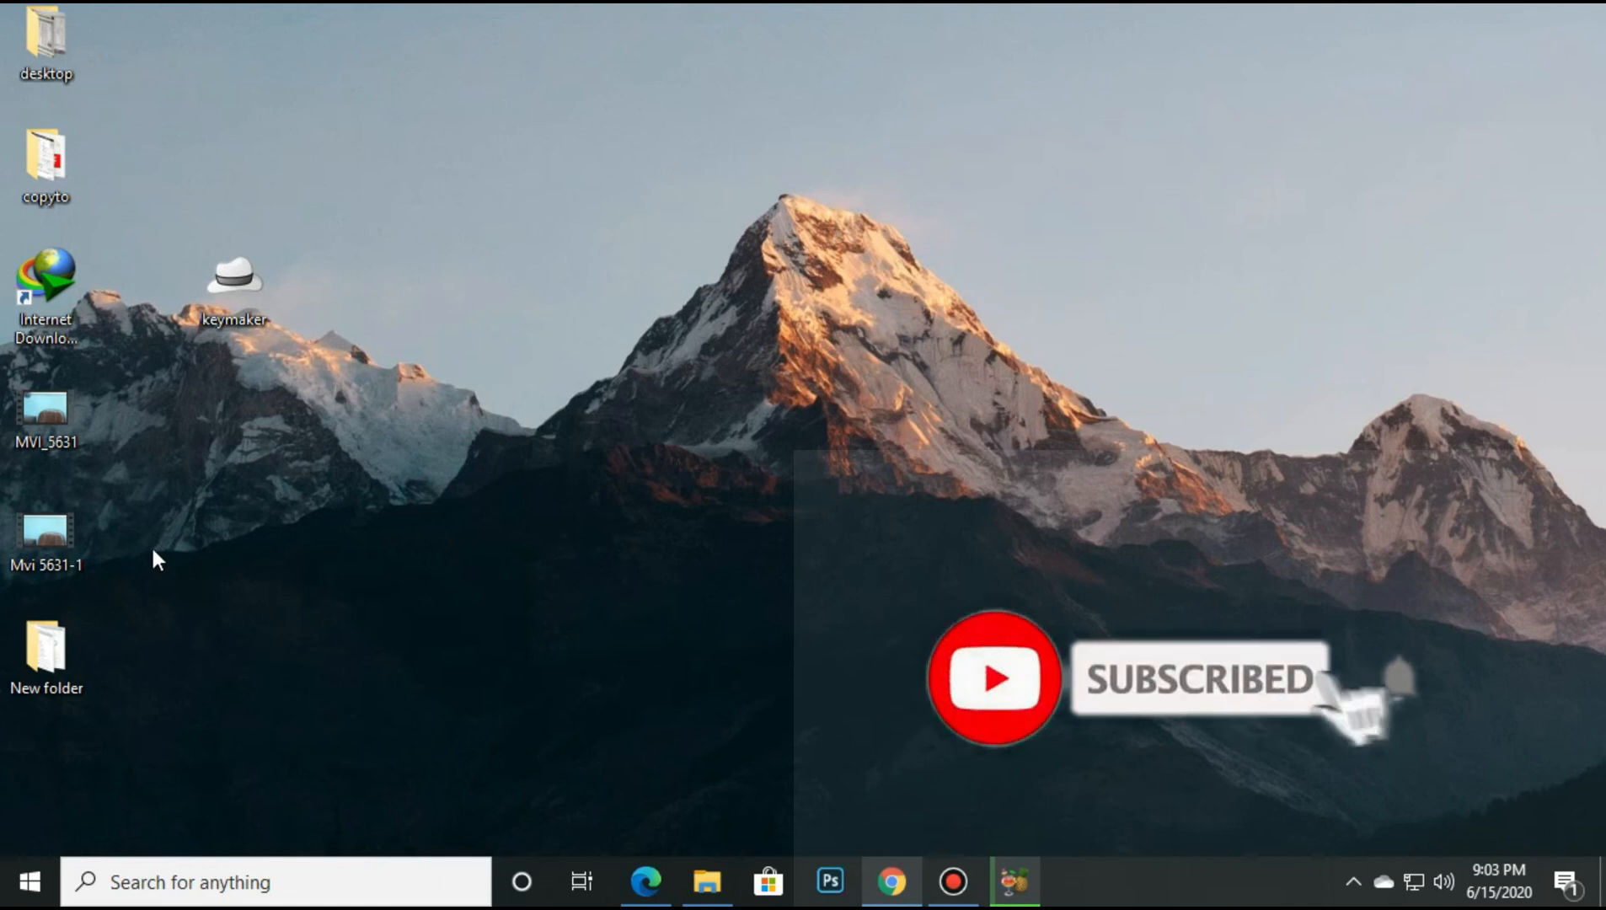
- Play MVI_5631 and Mvi 5631-1 in turn to compare their picture quality, closing the player after each
{"action": "double_click", "coordinate": [44, 443]}
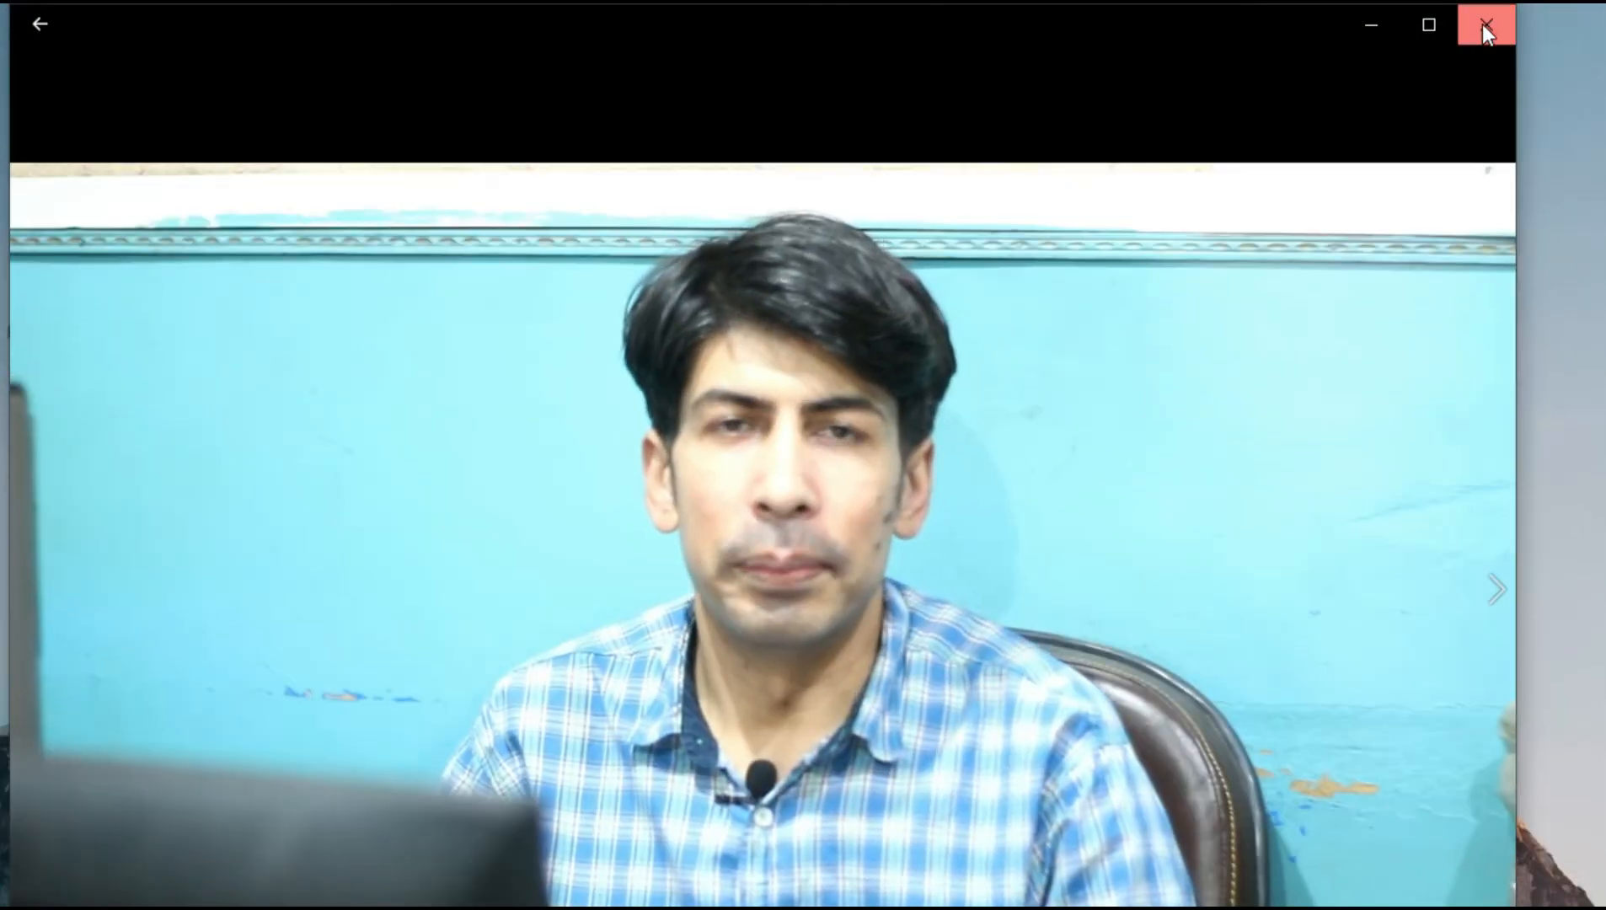
{"action": "left_click", "coordinate": [1484, 24]}
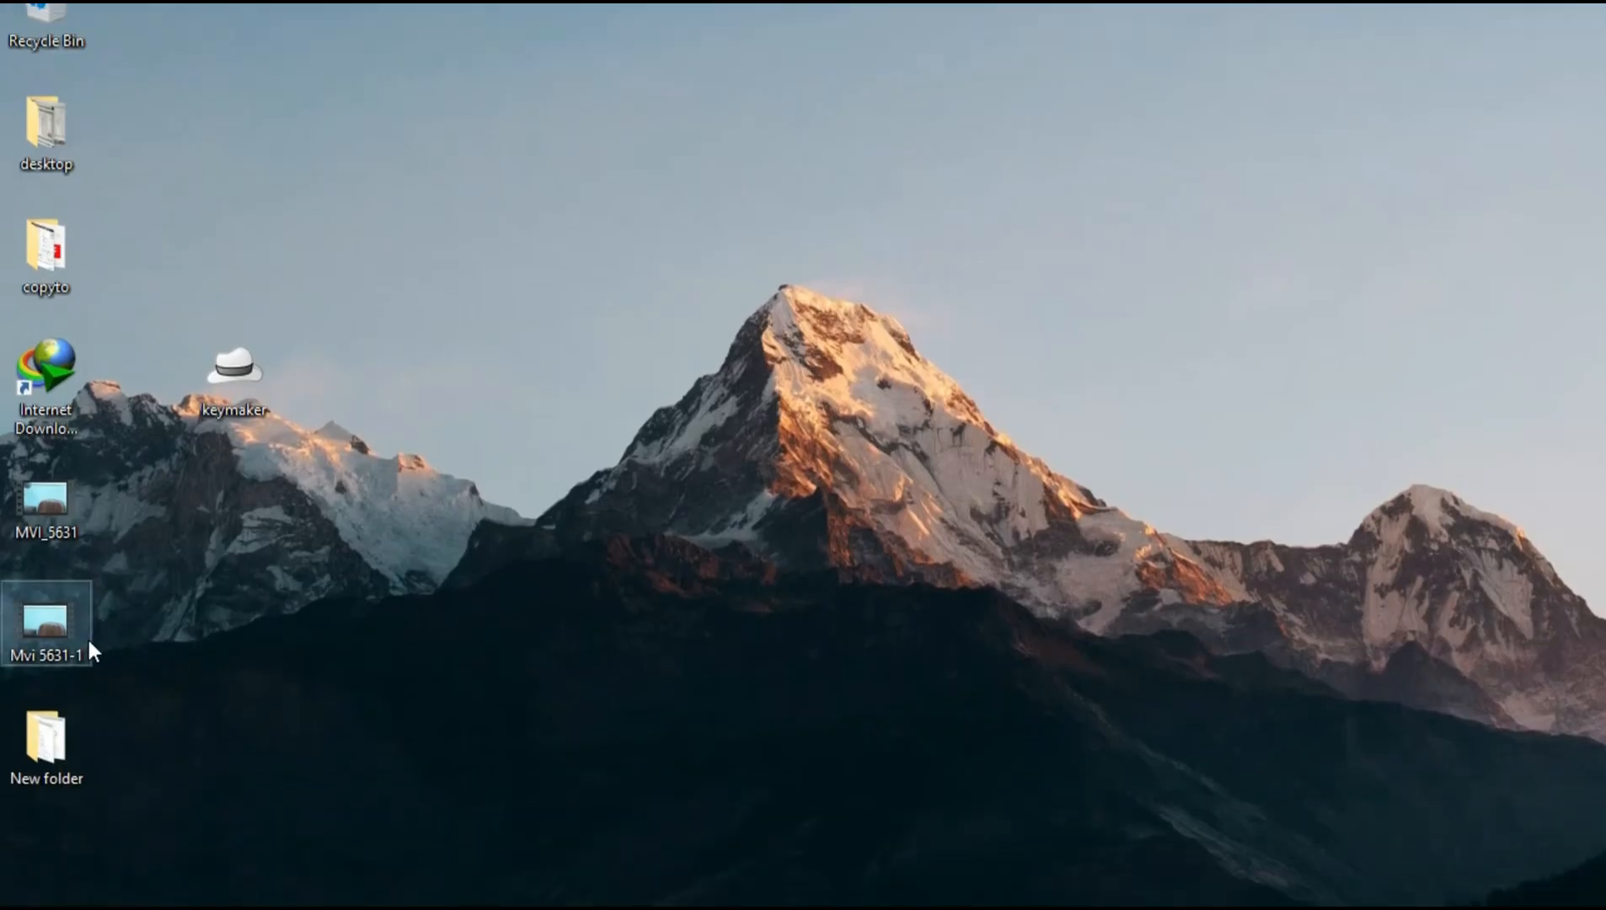
{"action": "double_click", "coordinate": [83, 687]}
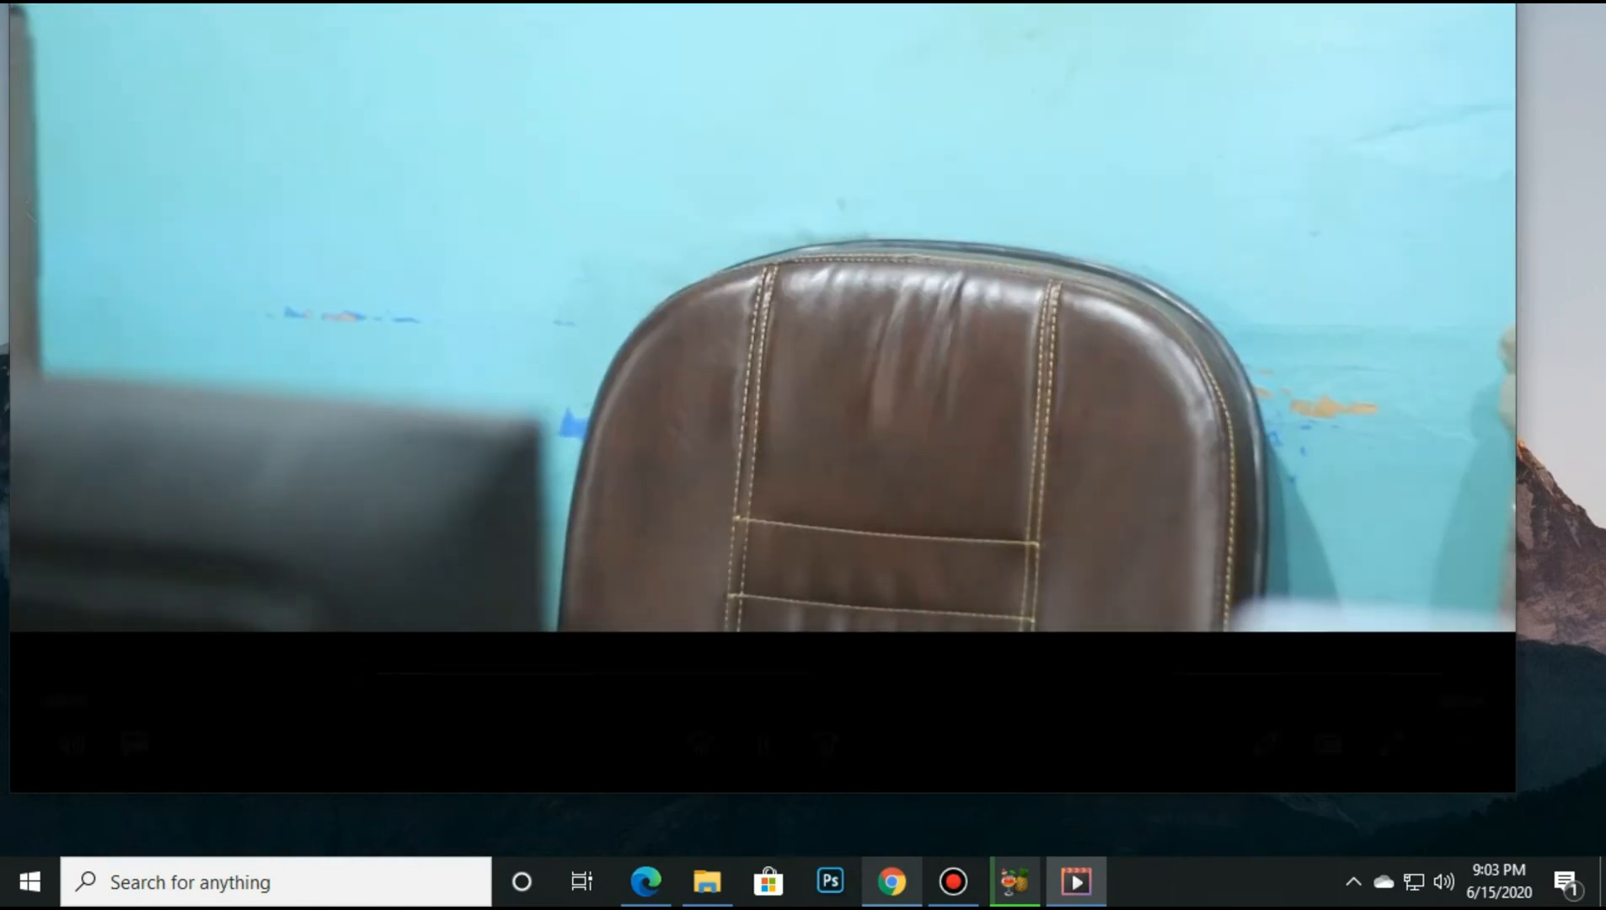
{"action": "left_click", "coordinate": [382, 675]}
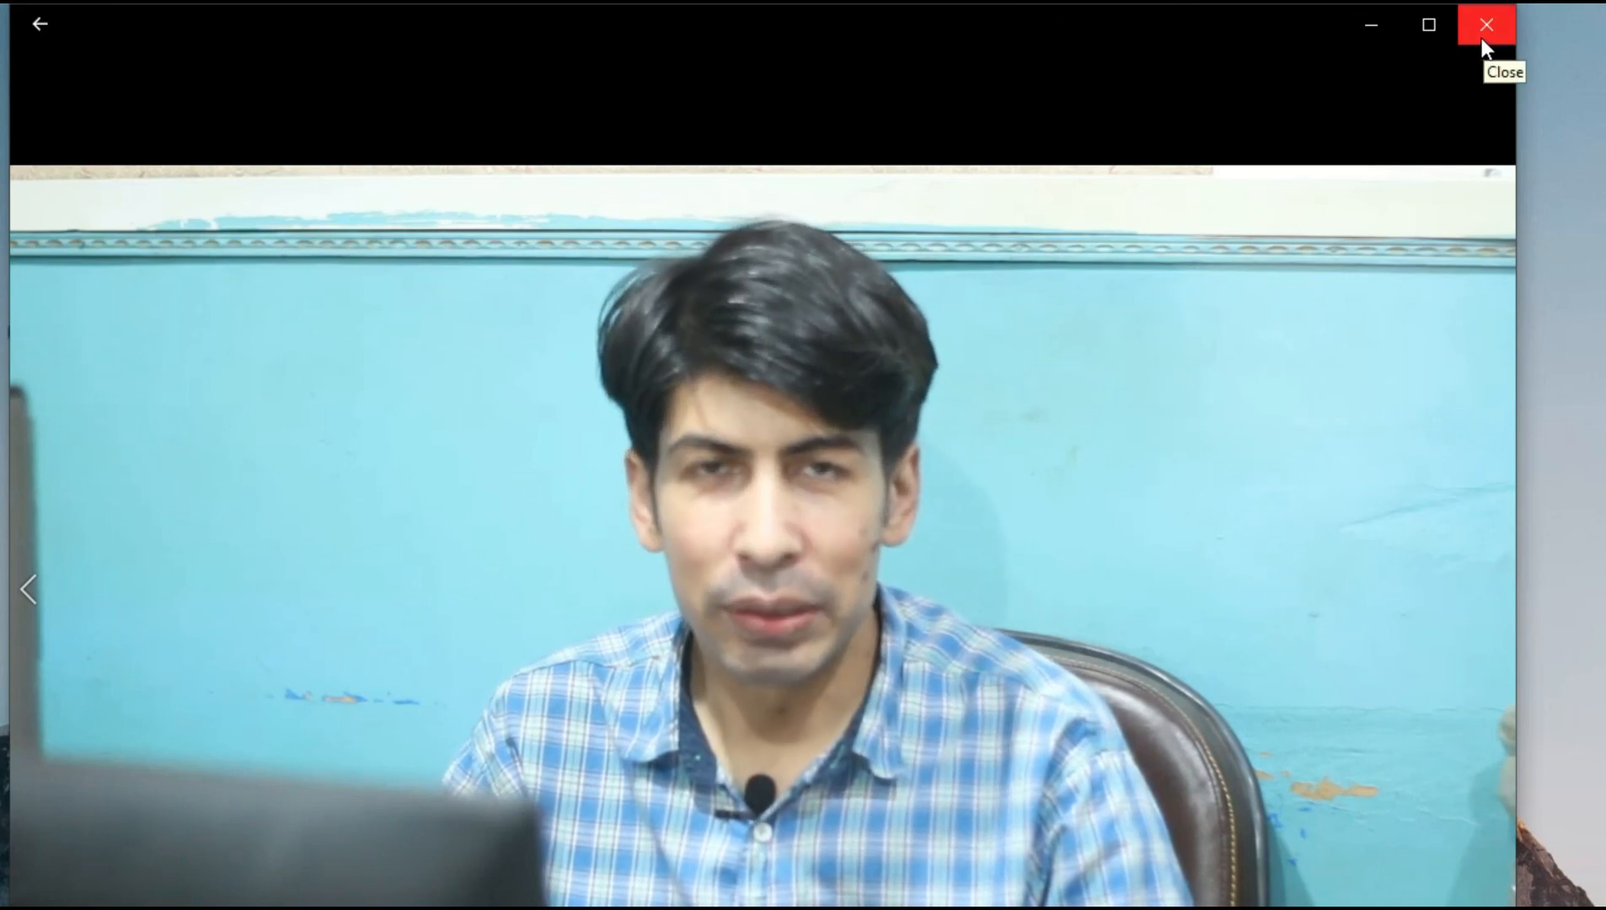
{"action": "left_click", "coordinate": [1483, 38]}
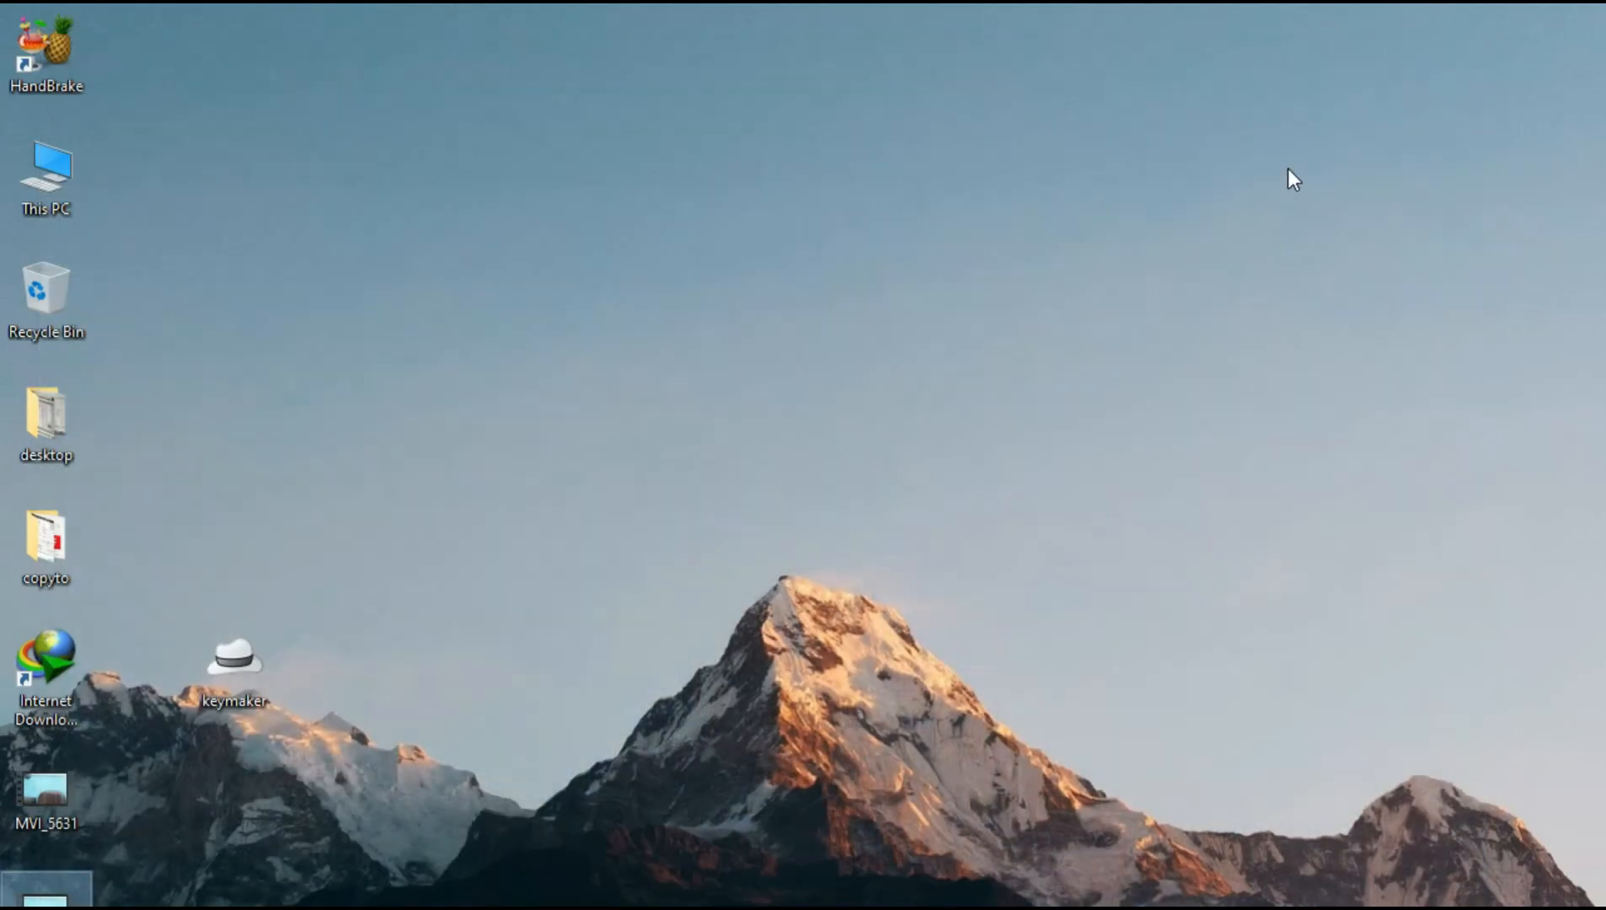